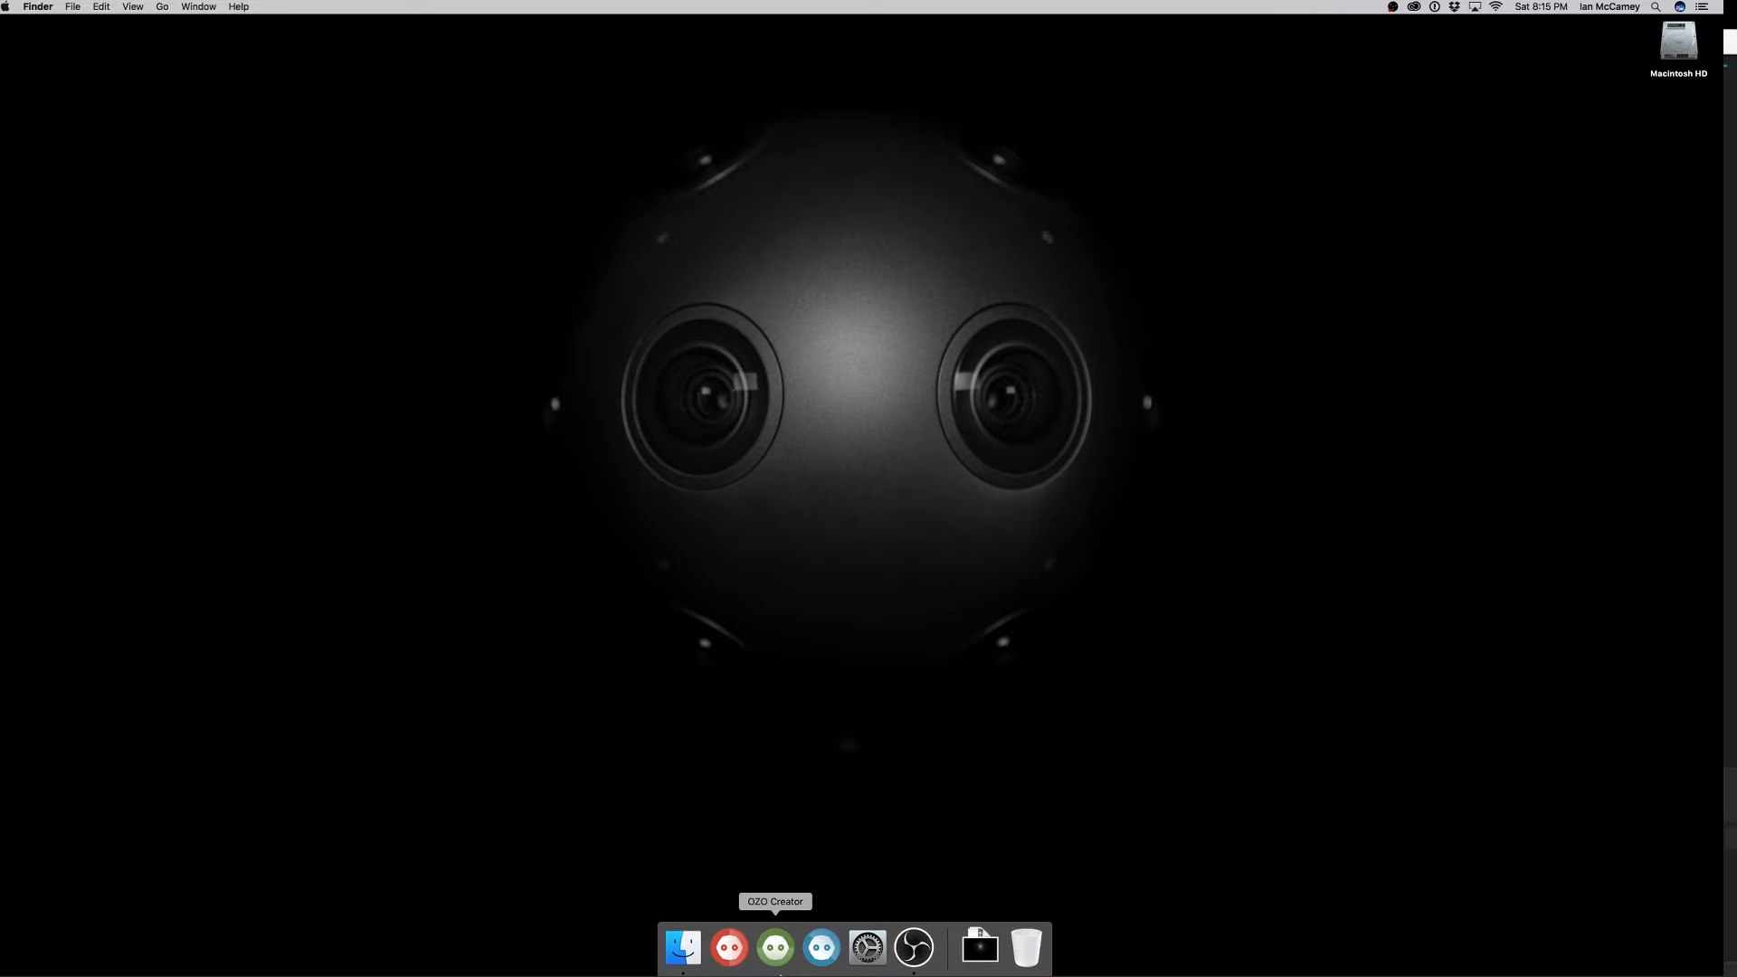
Launch OZO Creator and play the nowhere_trim_creator_demo asset through to its last frame
{"action": "left_click", "coordinate": [783, 968]}
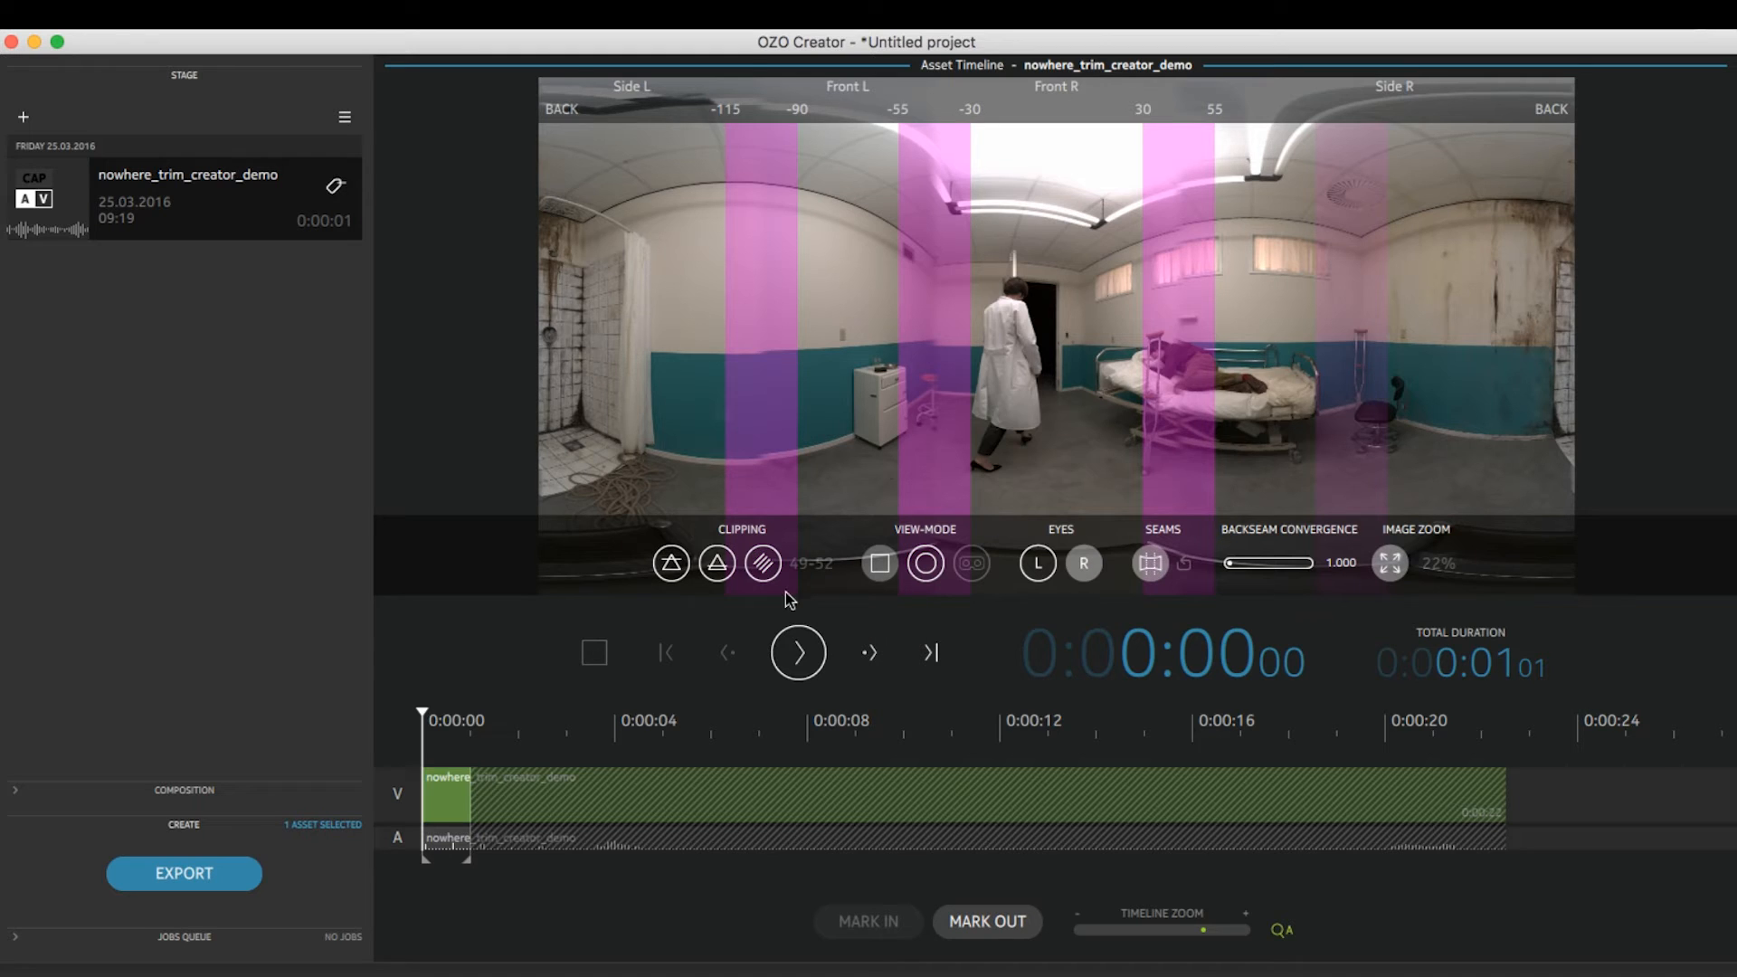
{"action": "left_click", "coordinate": [798, 652]}
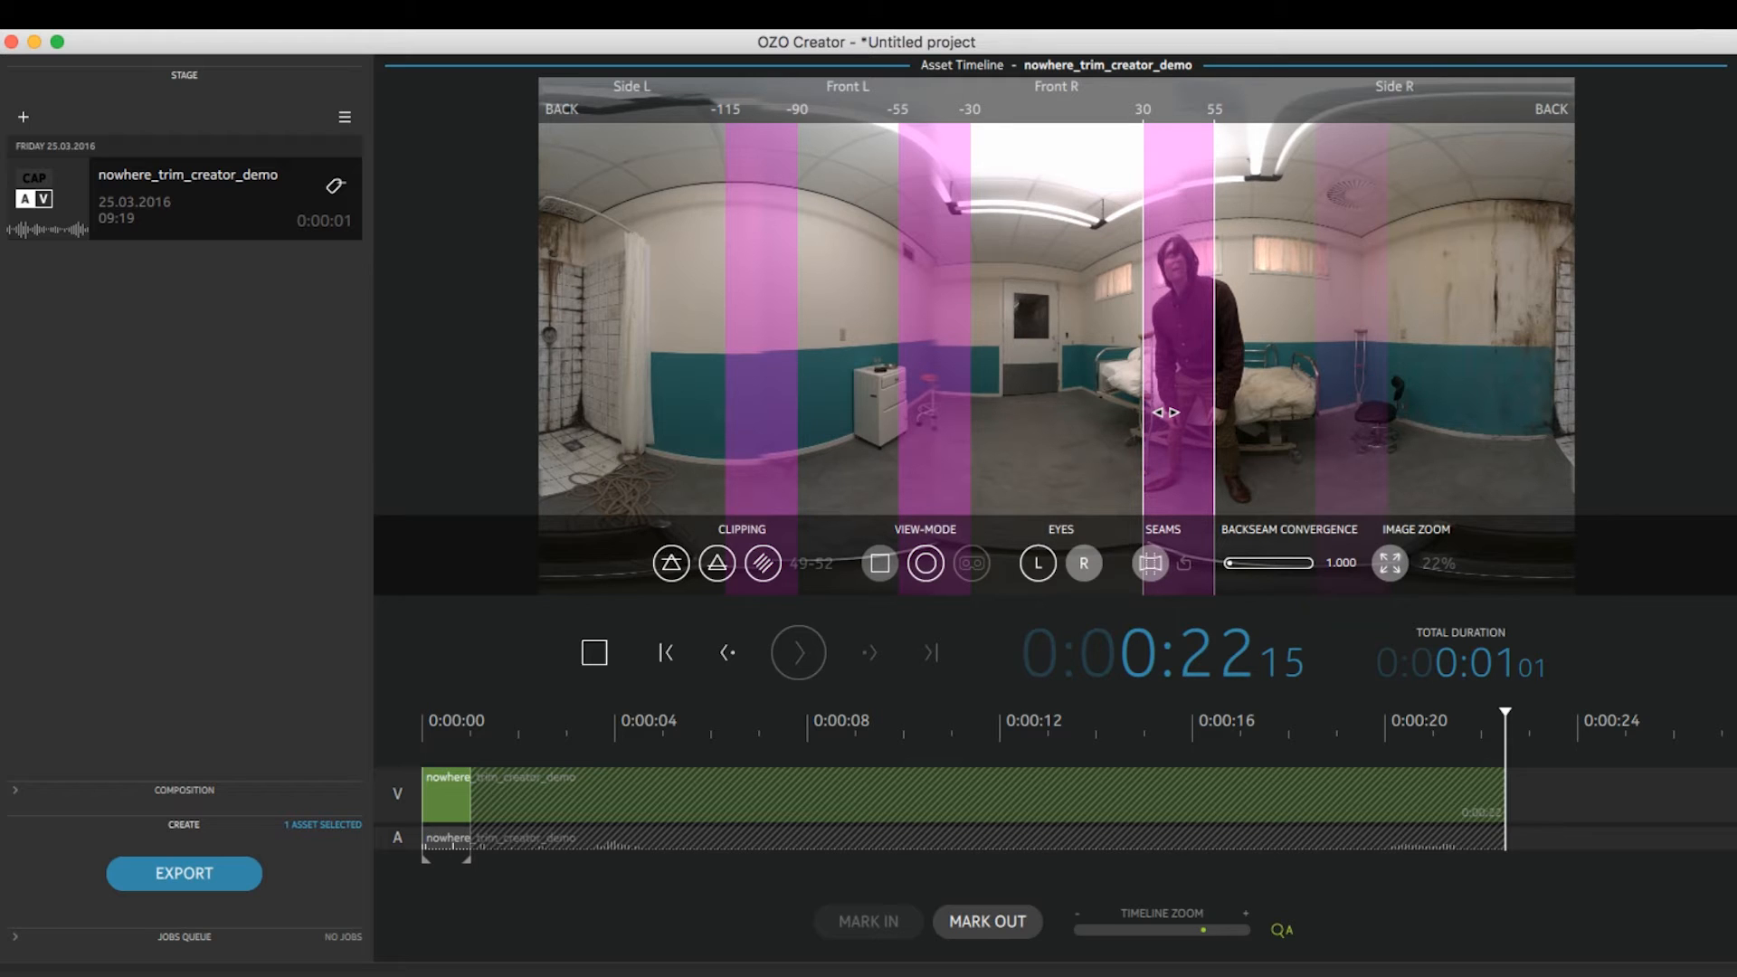
Set the seam between Front R and Side R to 5–25 degrees and the Front L/Front R seam to -39 to -20 degrees
{"action": "left_click_drag", "start_coordinate": [1177, 398], "coordinate": [1101, 404]}
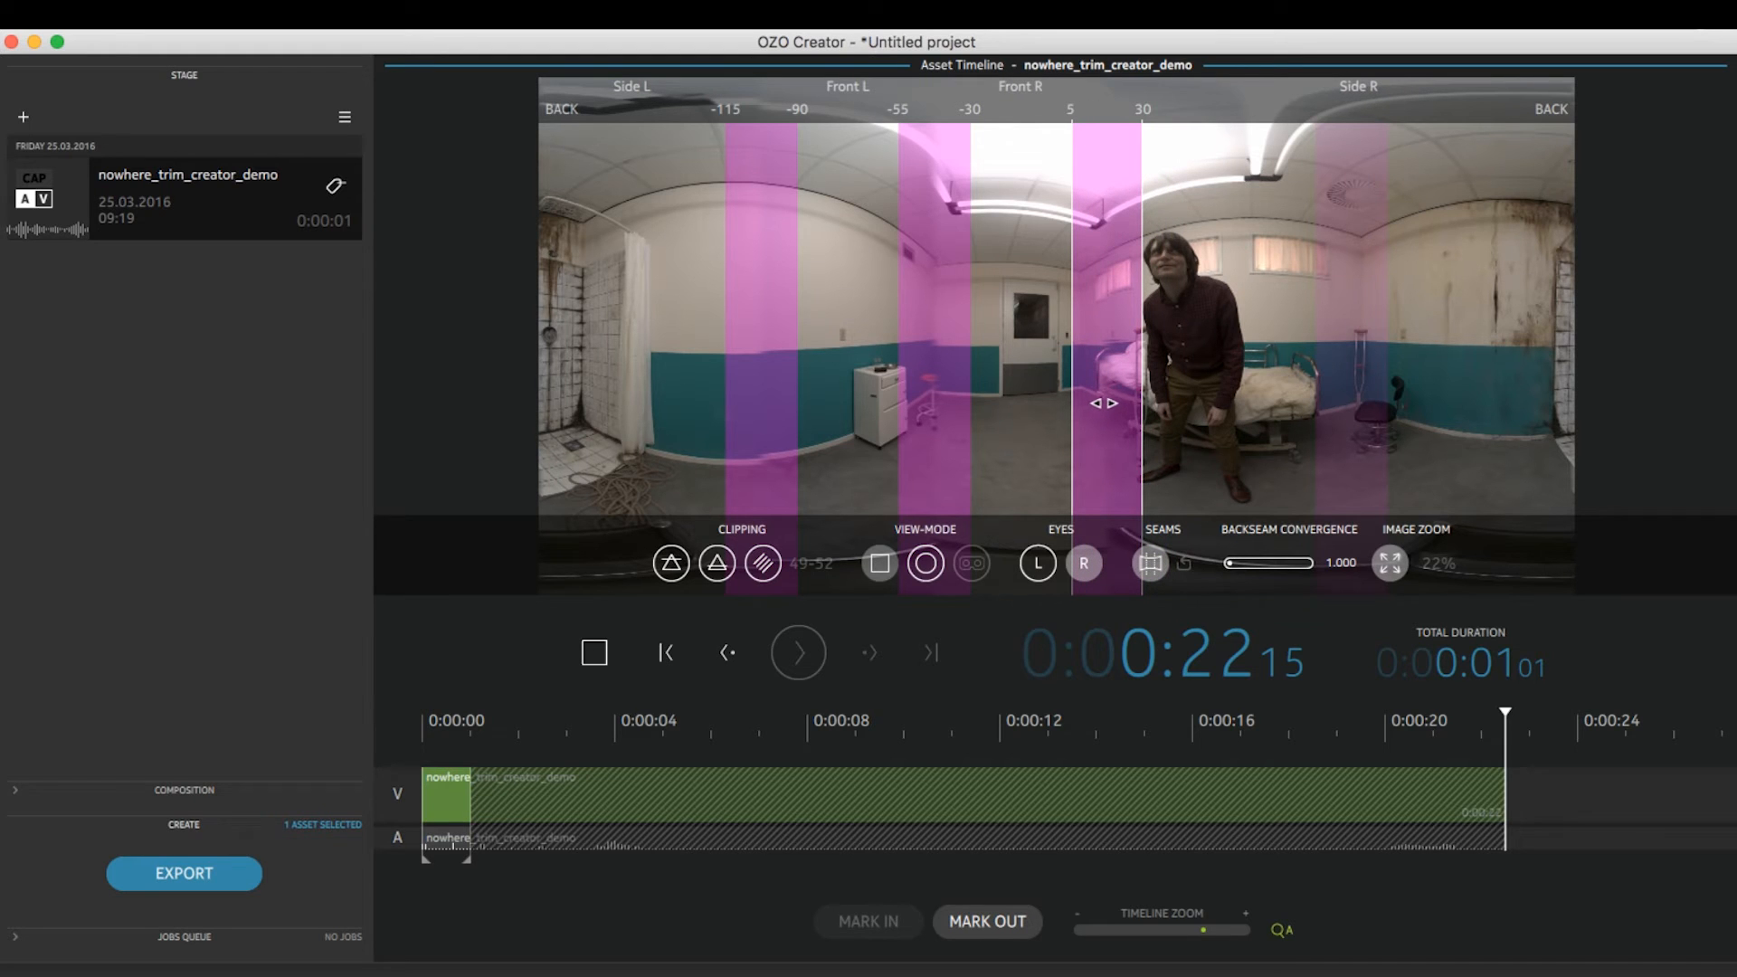
{"action": "left_click_drag", "start_coordinate": [1101, 405], "coordinate": [1074, 374]}
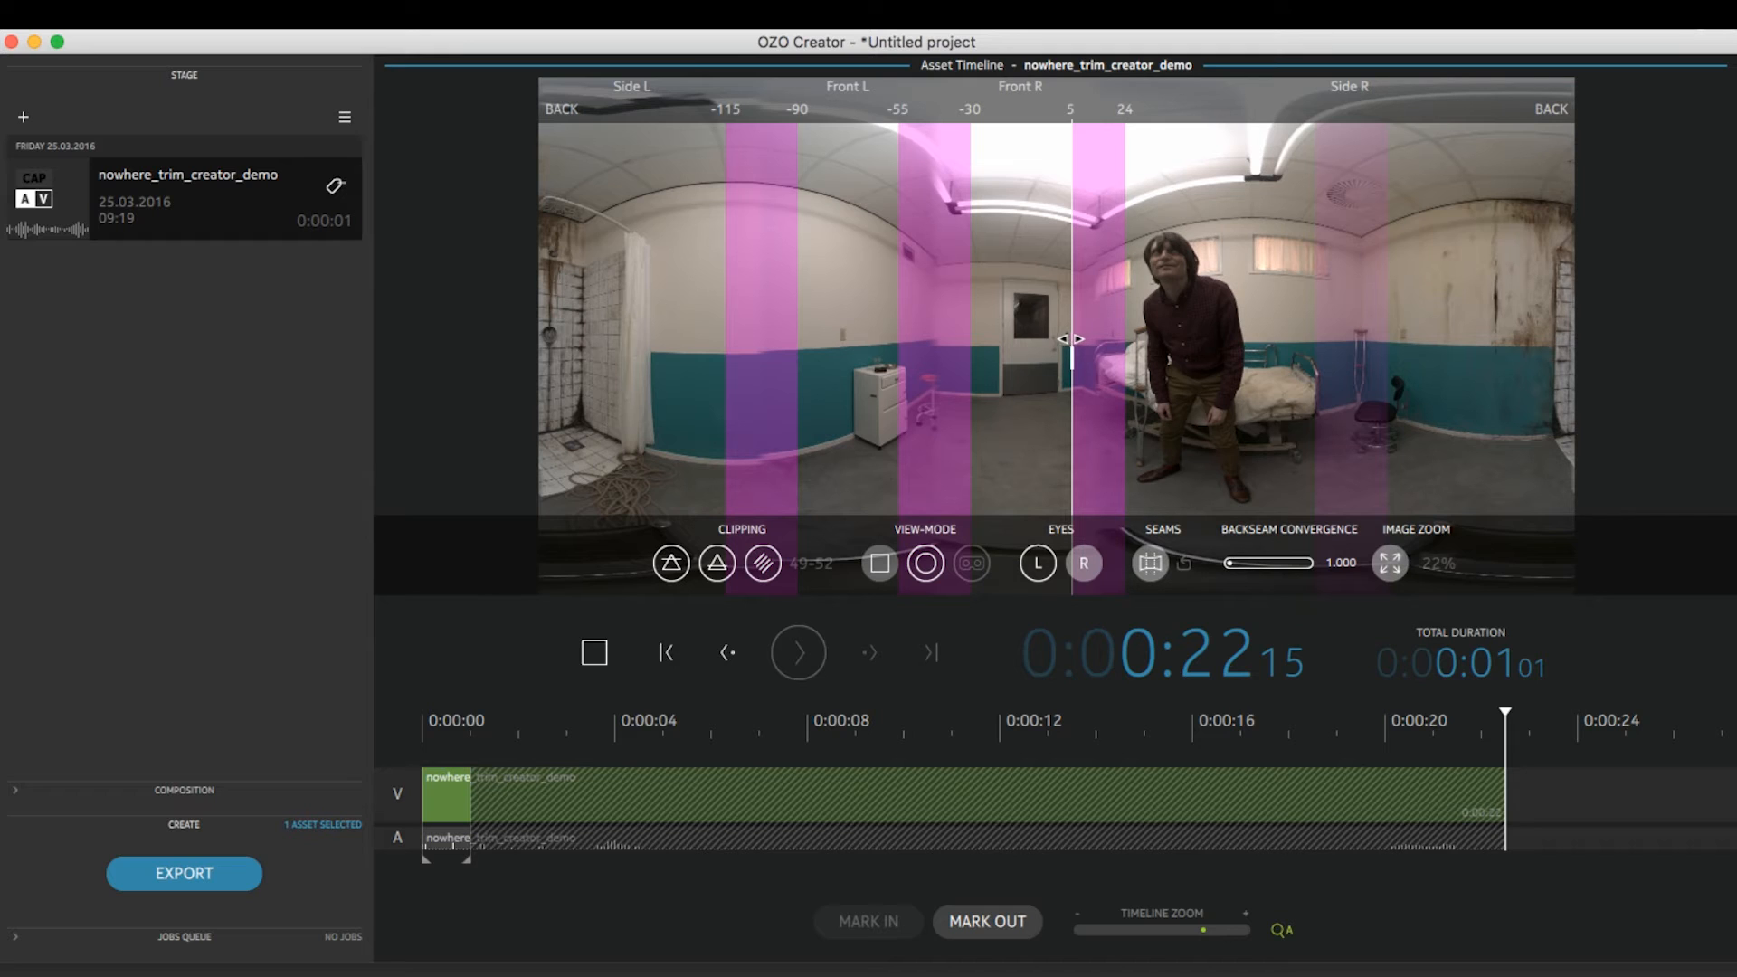
{"action": "left_click_drag", "start_coordinate": [1120, 345], "coordinate": [1124, 343]}
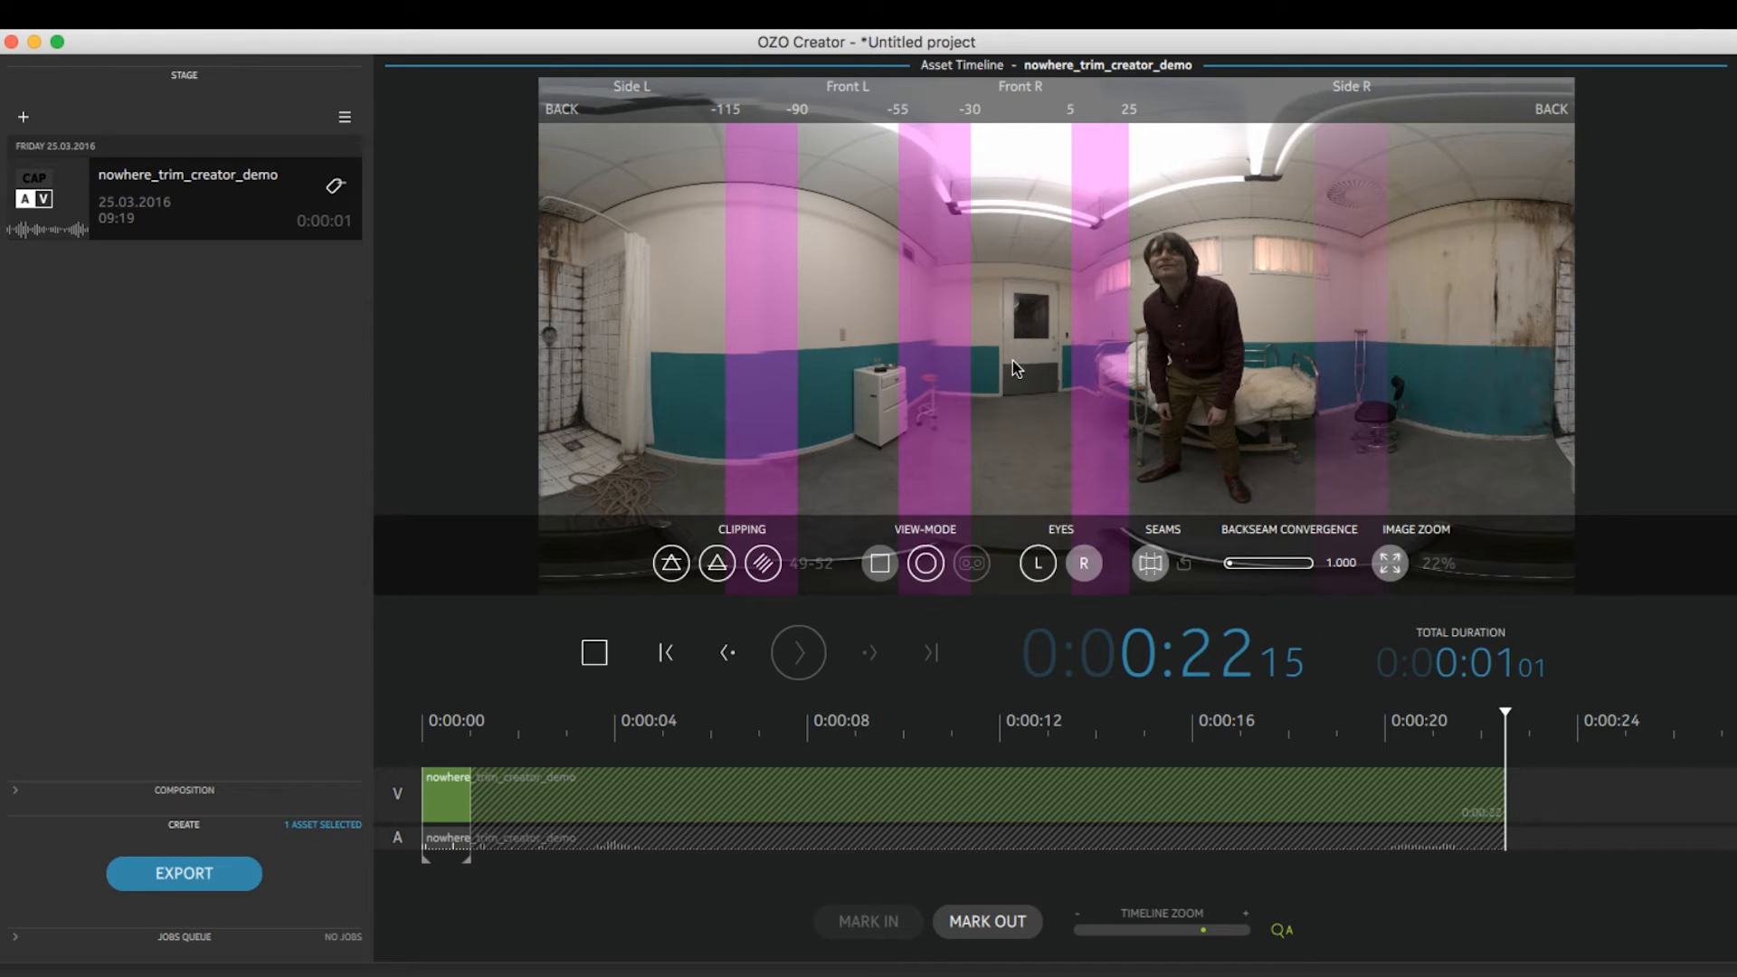
{"action": "left_click_drag", "start_coordinate": [923, 436], "coordinate": [960, 351]}
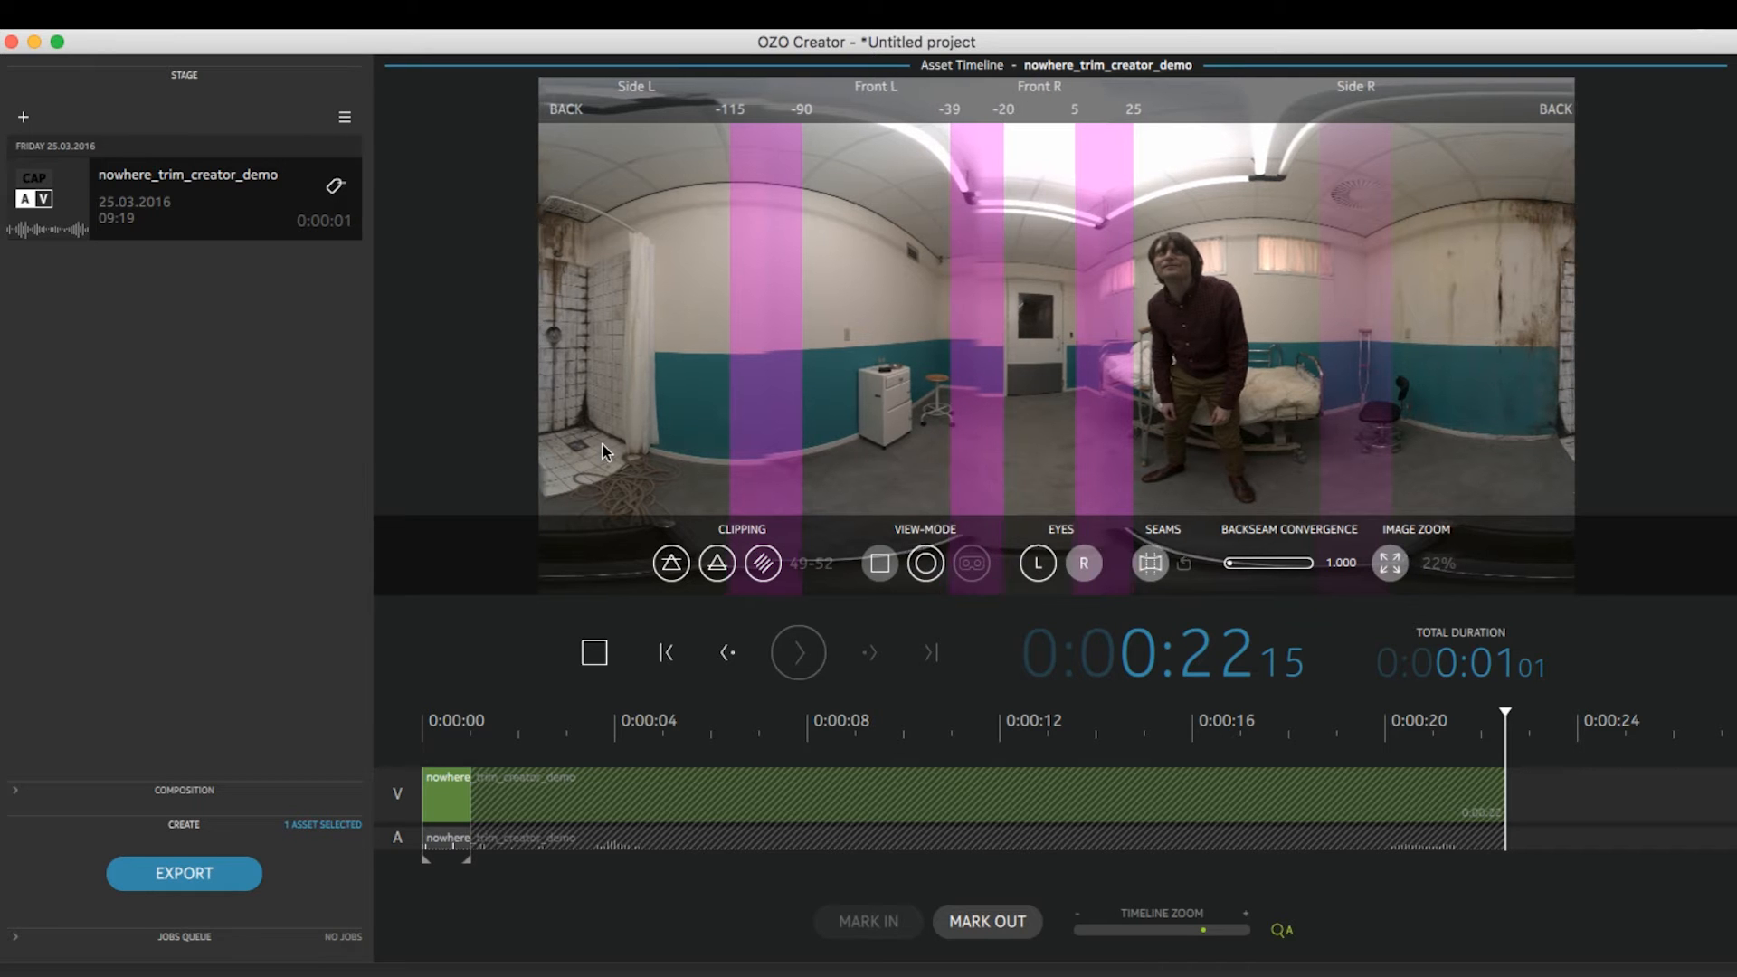
Bring the back seam into view on the shower wall and set the backseam convergence to 1.032
{"action": "left_click_drag", "start_coordinate": [604, 452], "coordinate": [737, 450]}
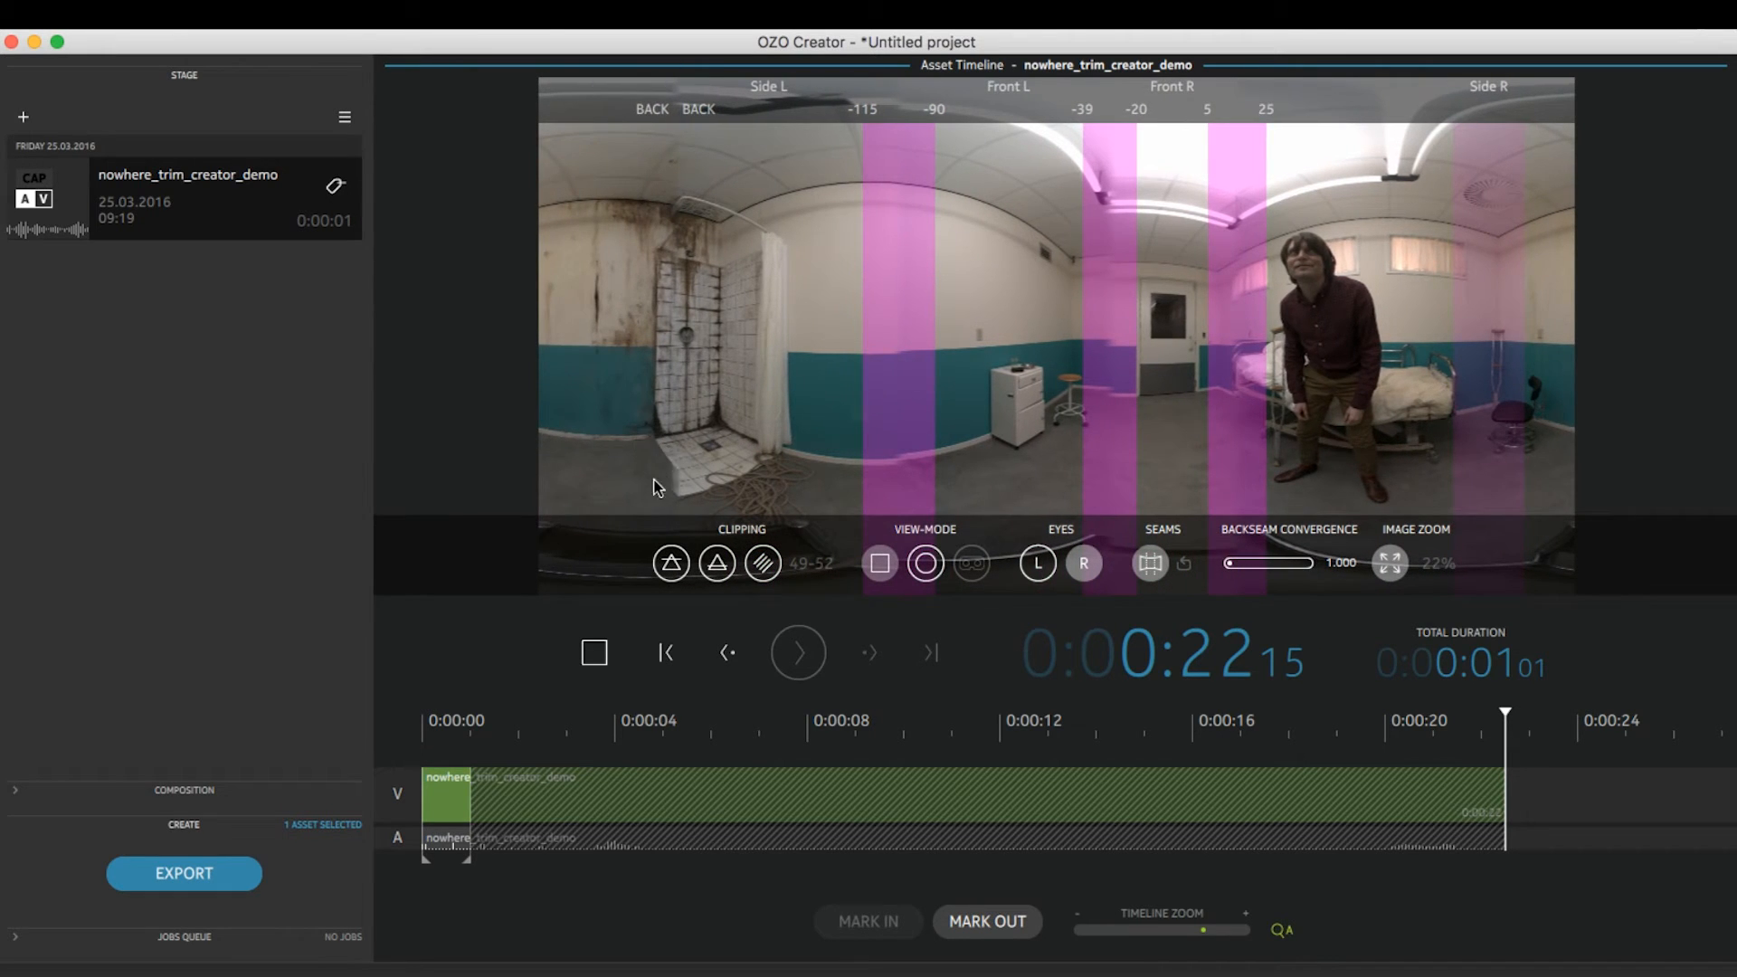
{"action": "left_click_drag", "start_coordinate": [1303, 362], "coordinate": [978, 367]}
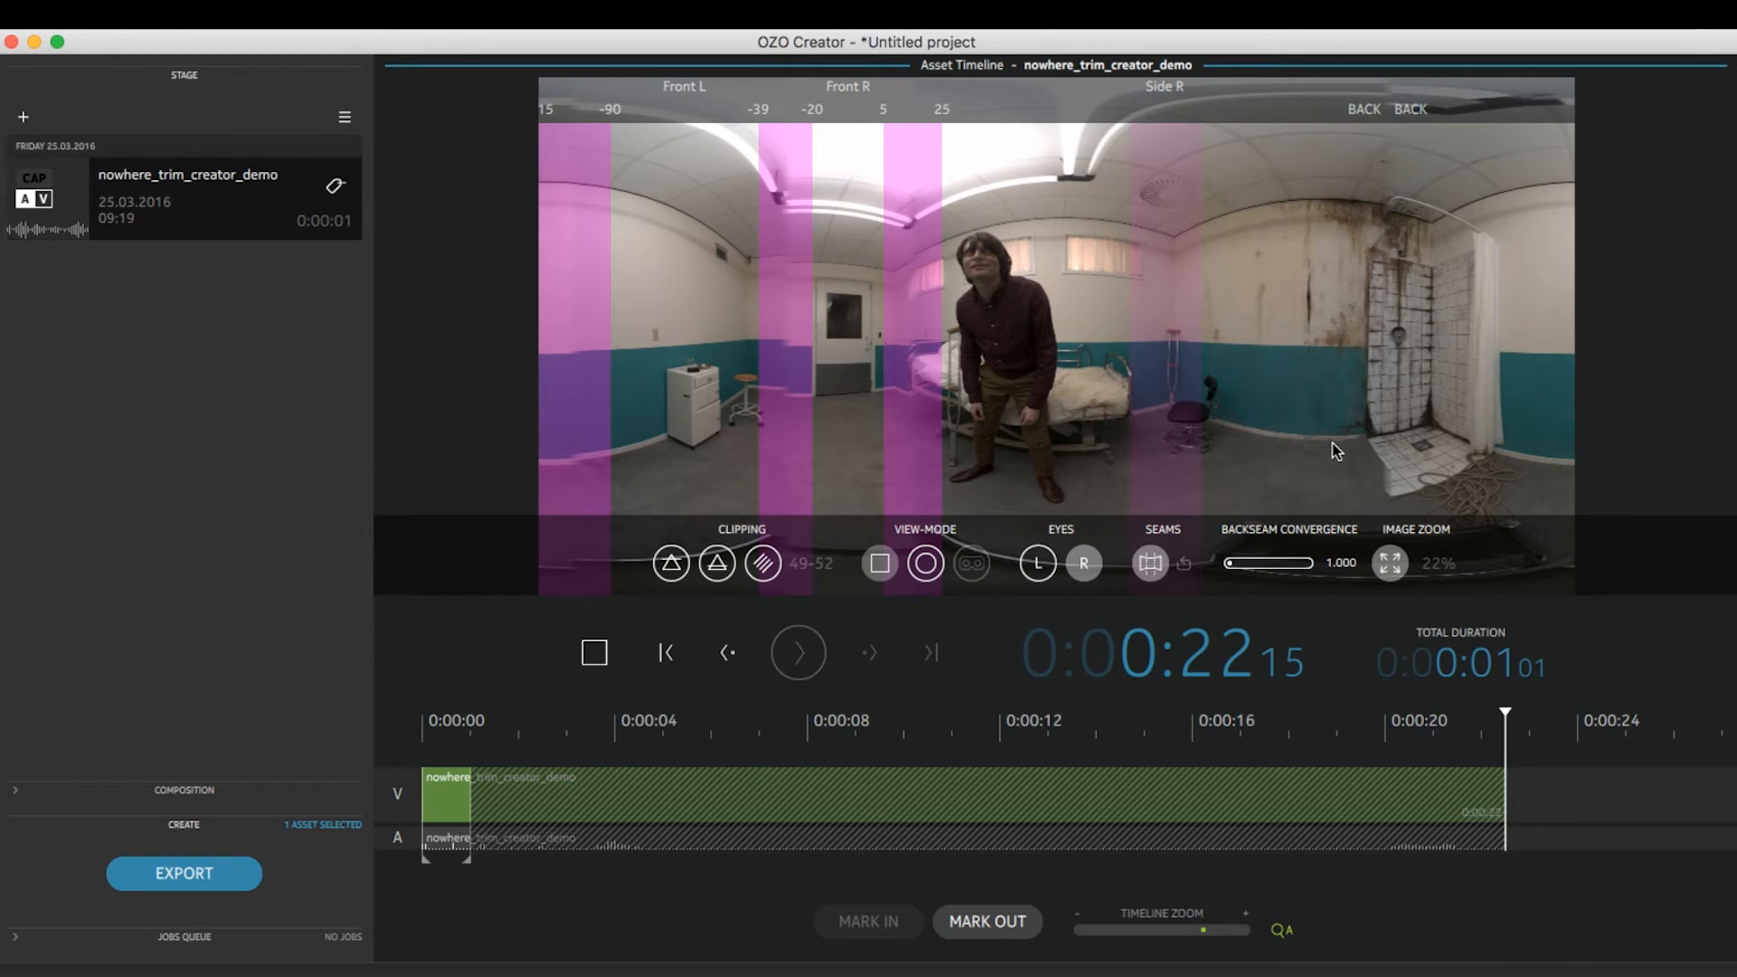
{"action": "left_click_drag", "start_coordinate": [1230, 568], "coordinate": [1272, 570]}
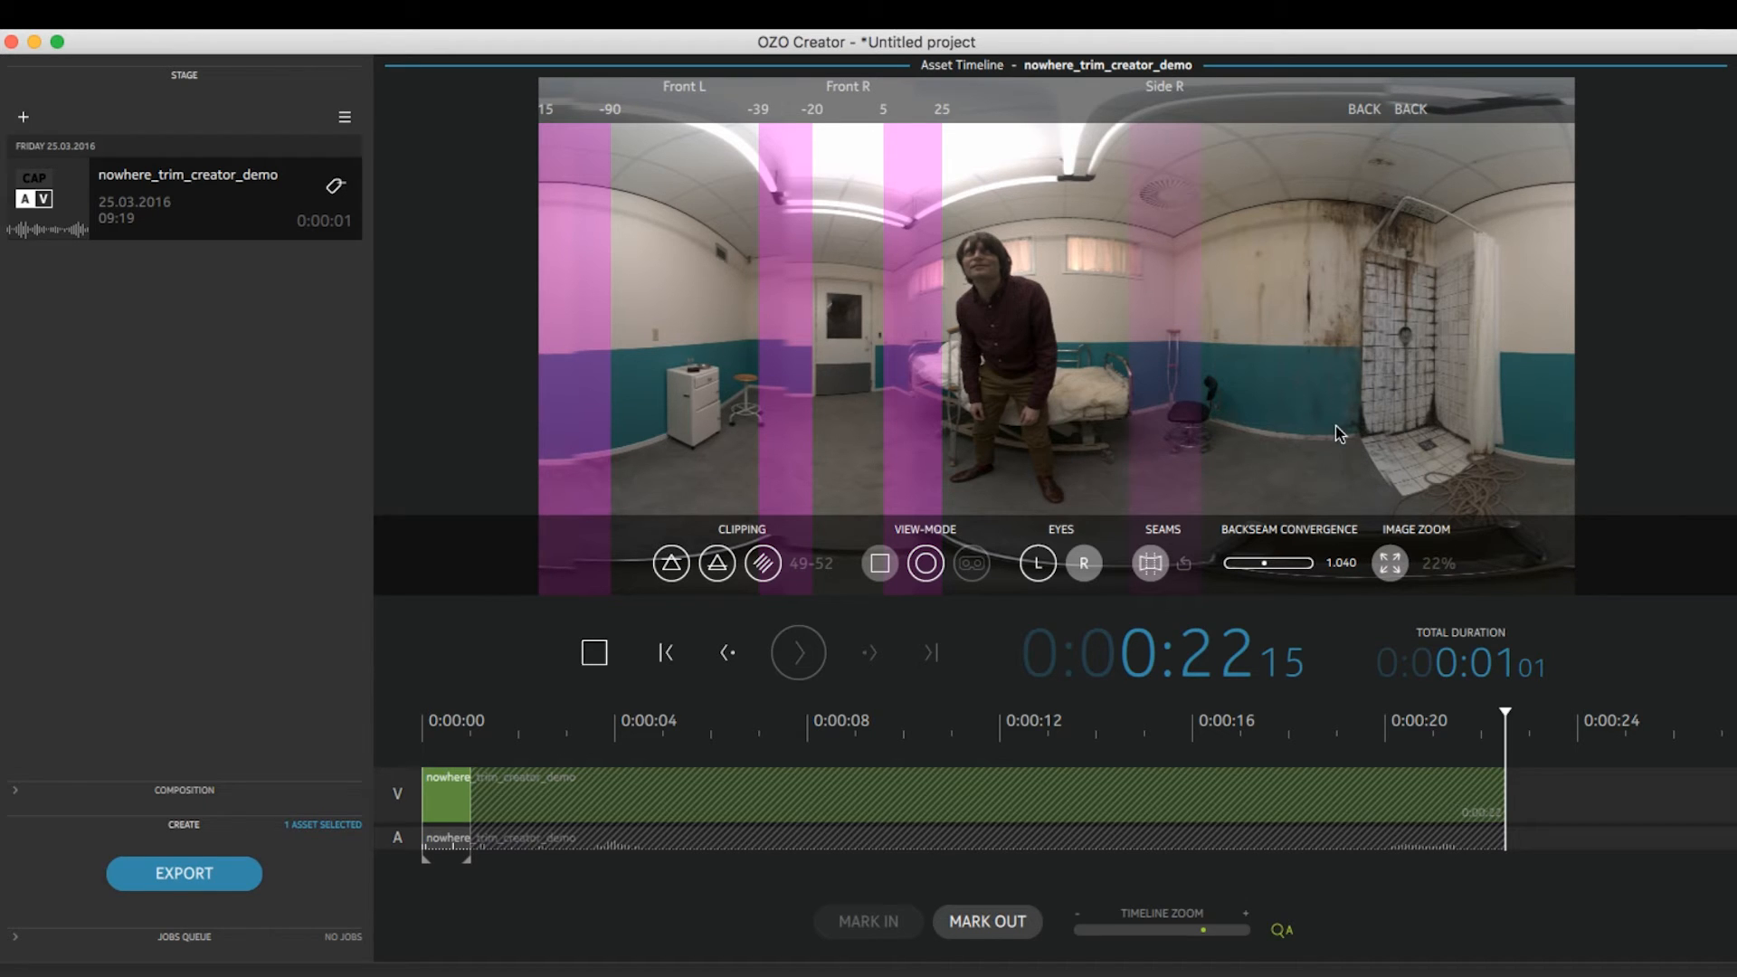
{"action": "left_click_drag", "start_coordinate": [1330, 474], "coordinate": [1330, 454]}
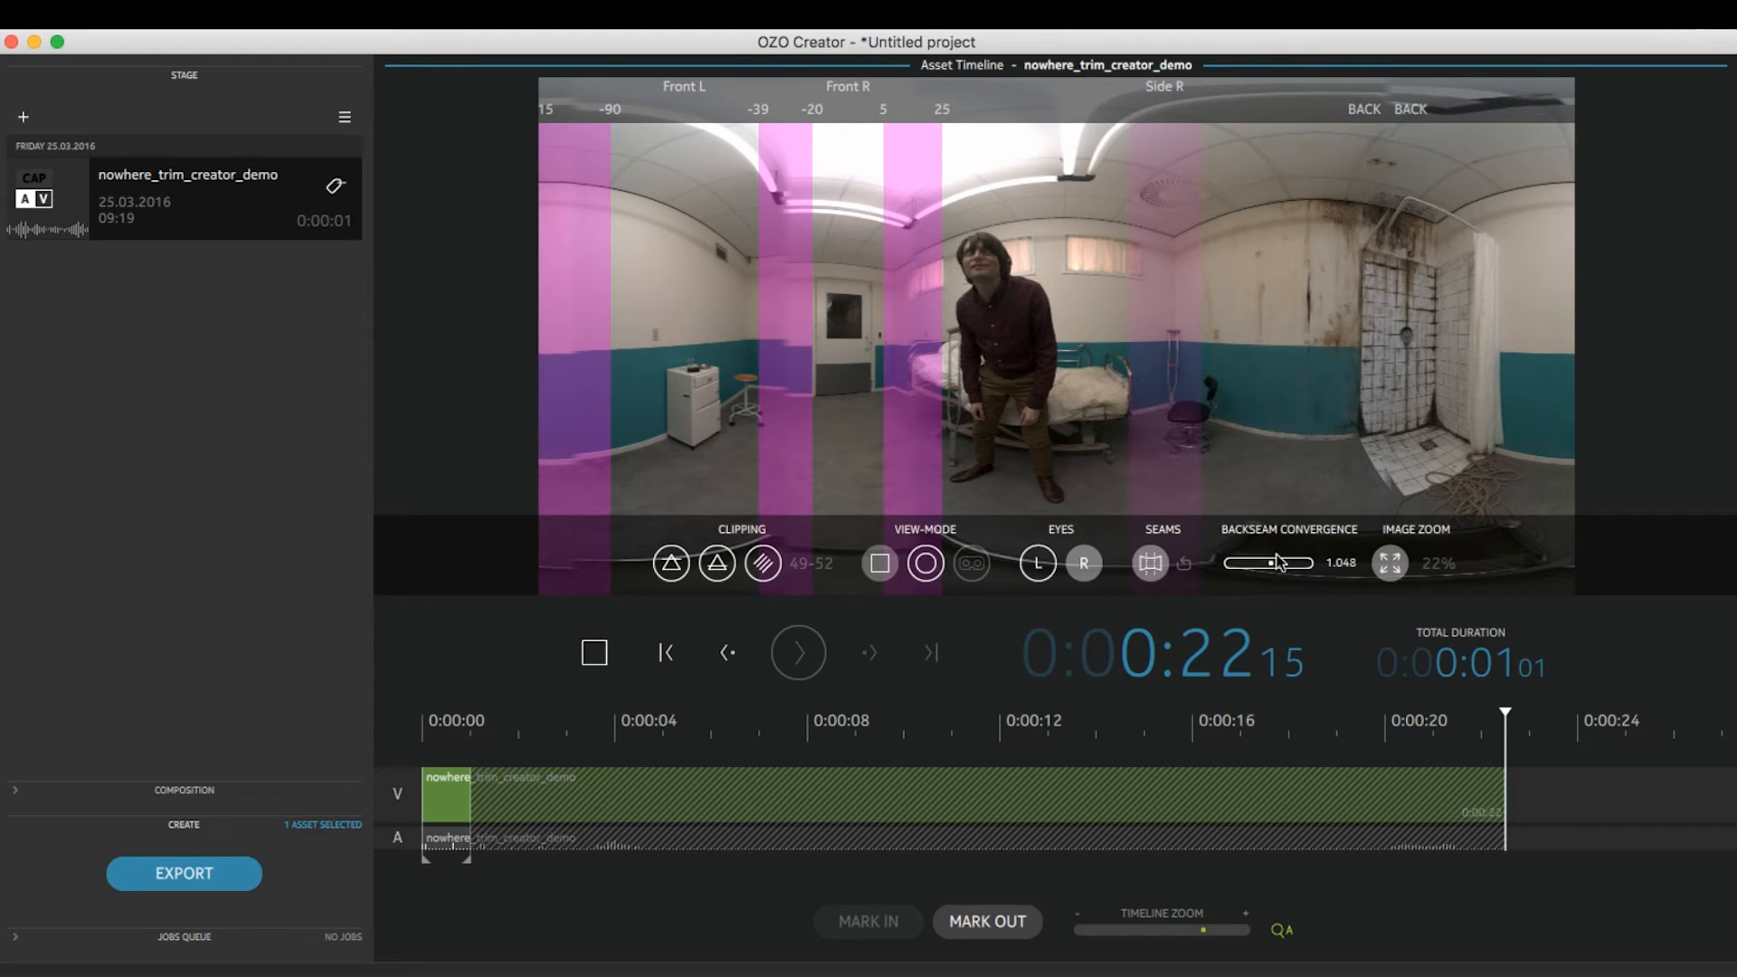
{"action": "left_click_drag", "start_coordinate": [1272, 565], "coordinate": [1317, 568]}
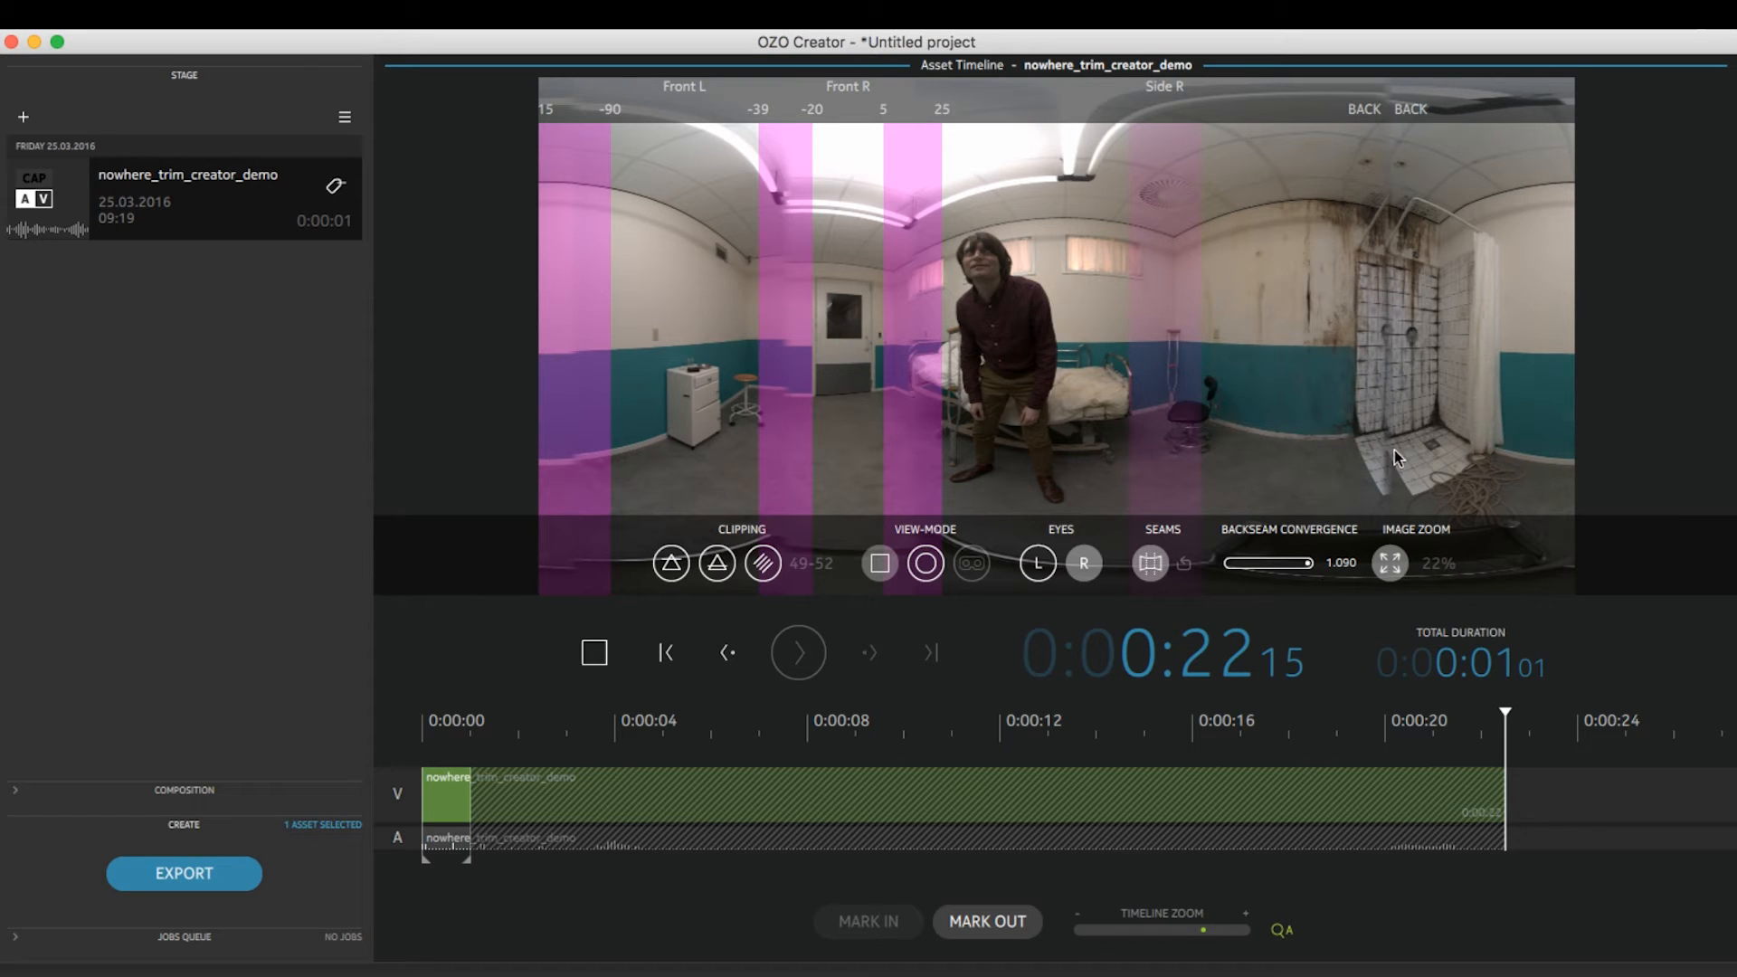
{"action": "left_click_drag", "start_coordinate": [1311, 563], "coordinate": [1255, 563]}
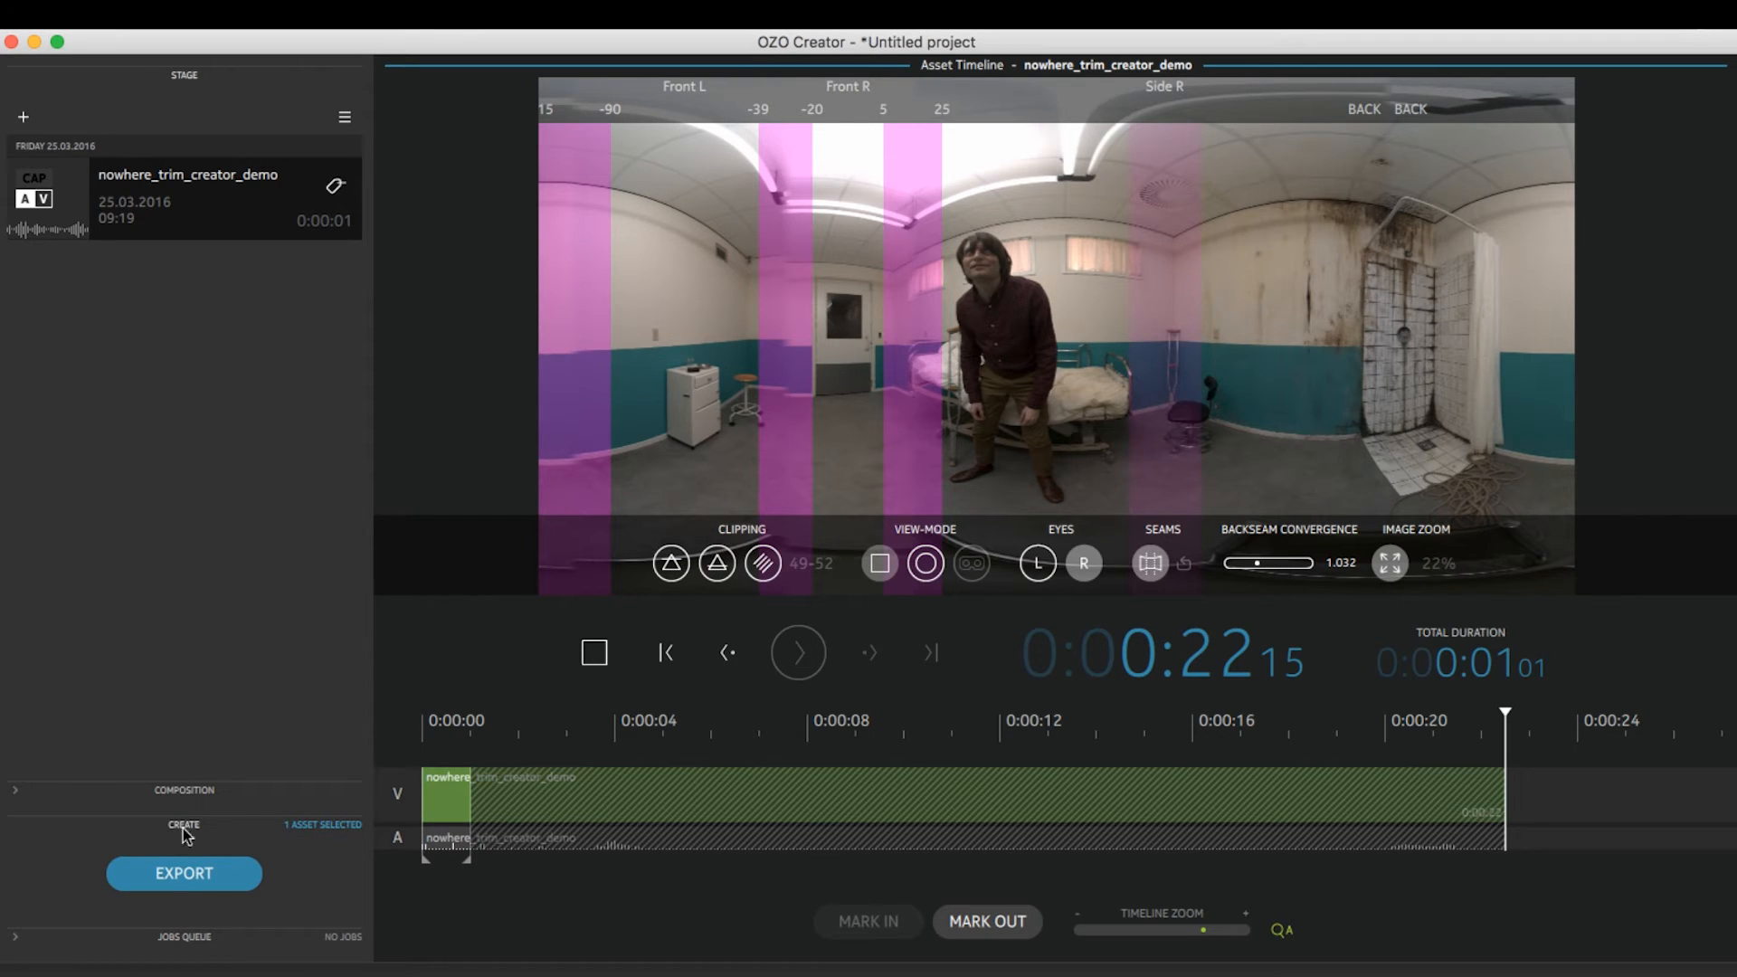
Start exporting the asset's in-out selection and set the export format to 360° Editorial MOV
{"action": "left_click", "coordinate": [175, 878]}
{"action": "left_click", "coordinate": [938, 414]}
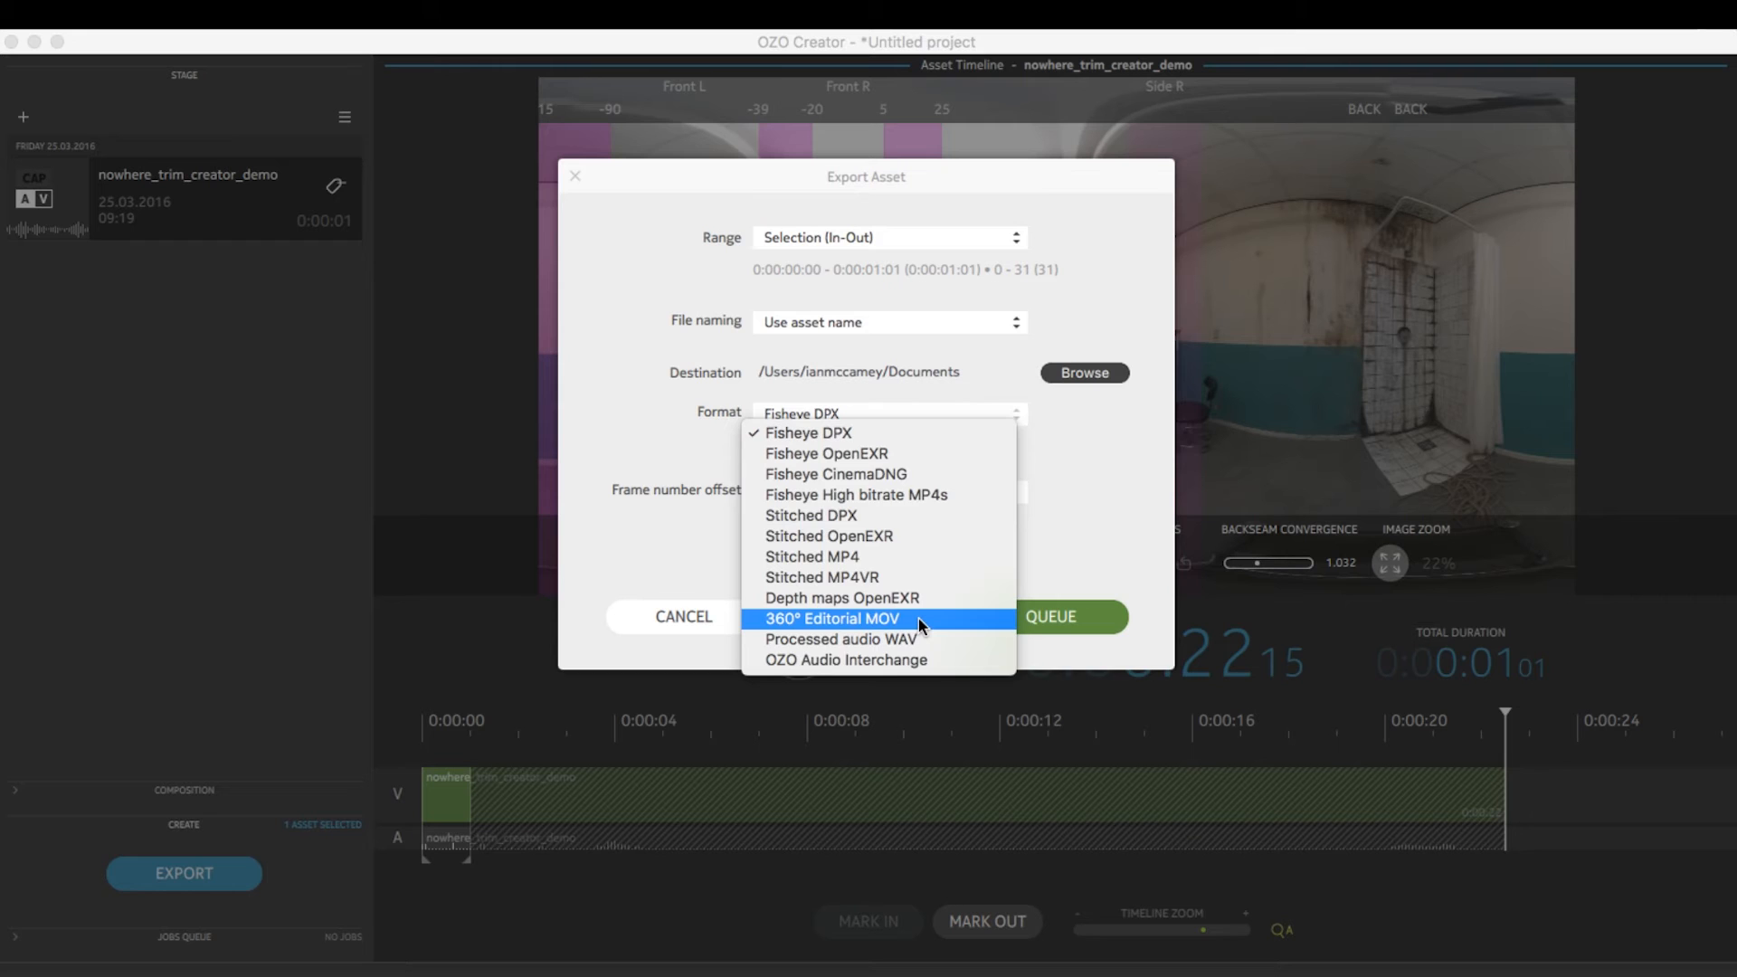
{"action": "left_click", "coordinate": [920, 617]}
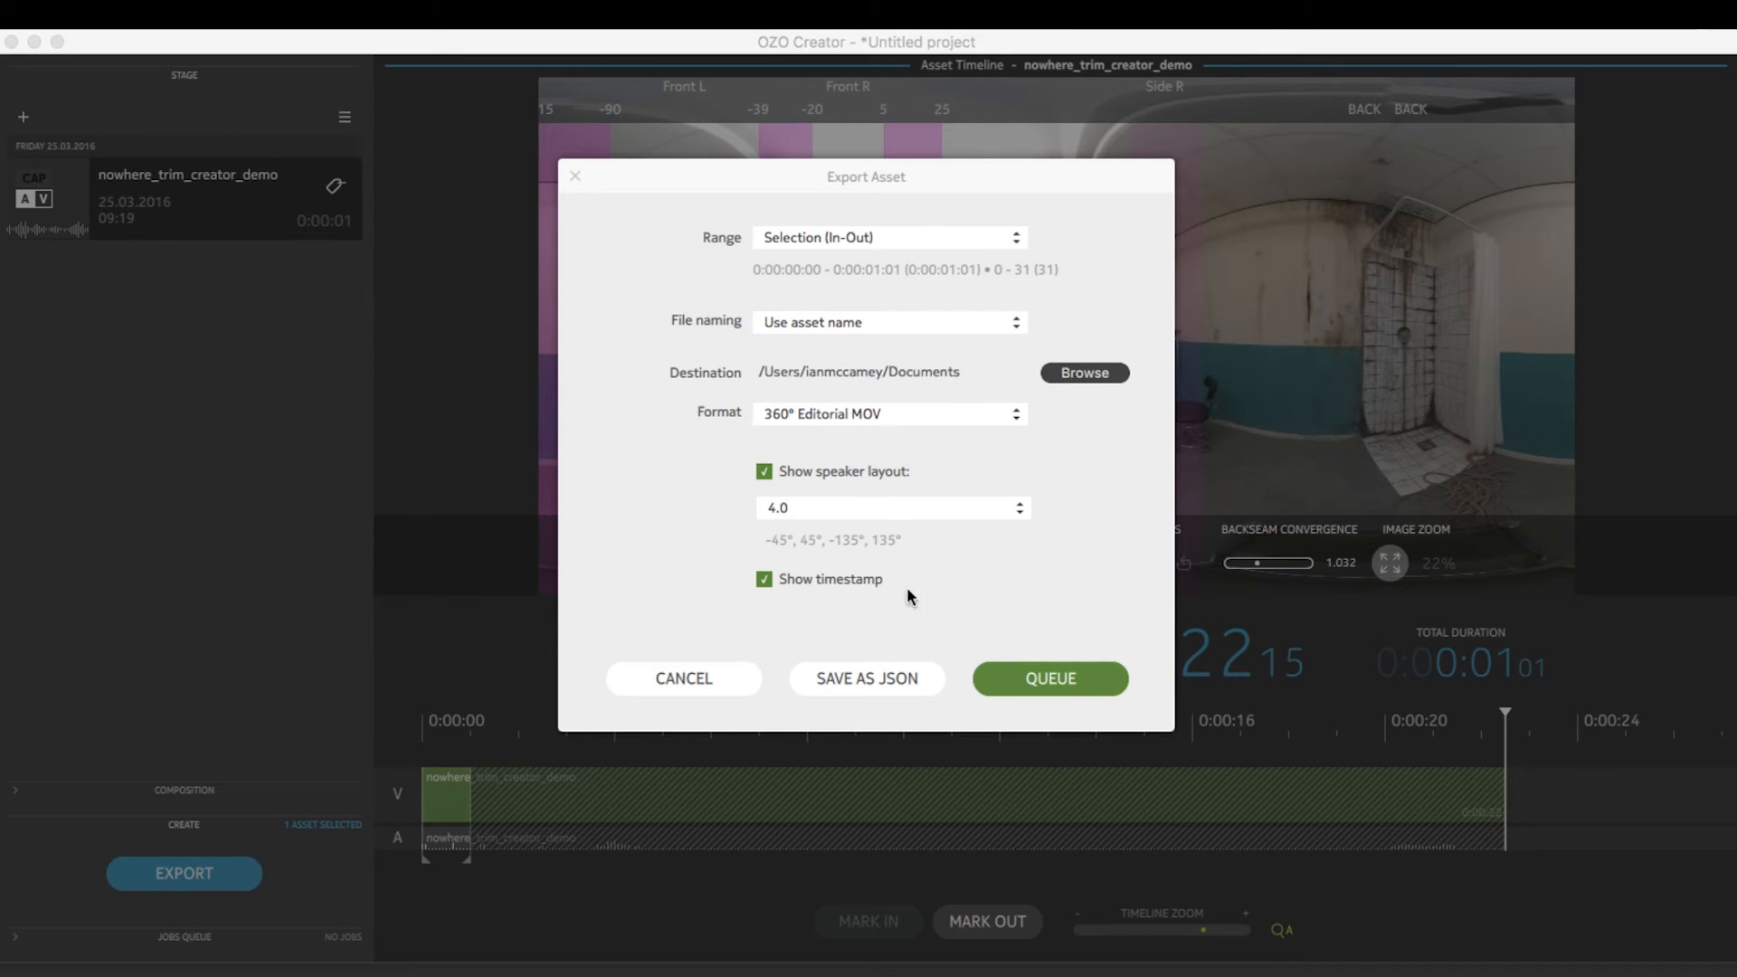
Set the export destination to the 1_360Editorial folder inside CreatorExportExamples on the Desktop
{"action": "left_click", "coordinate": [1084, 373]}
{"action": "left_click", "coordinate": [531, 352]}
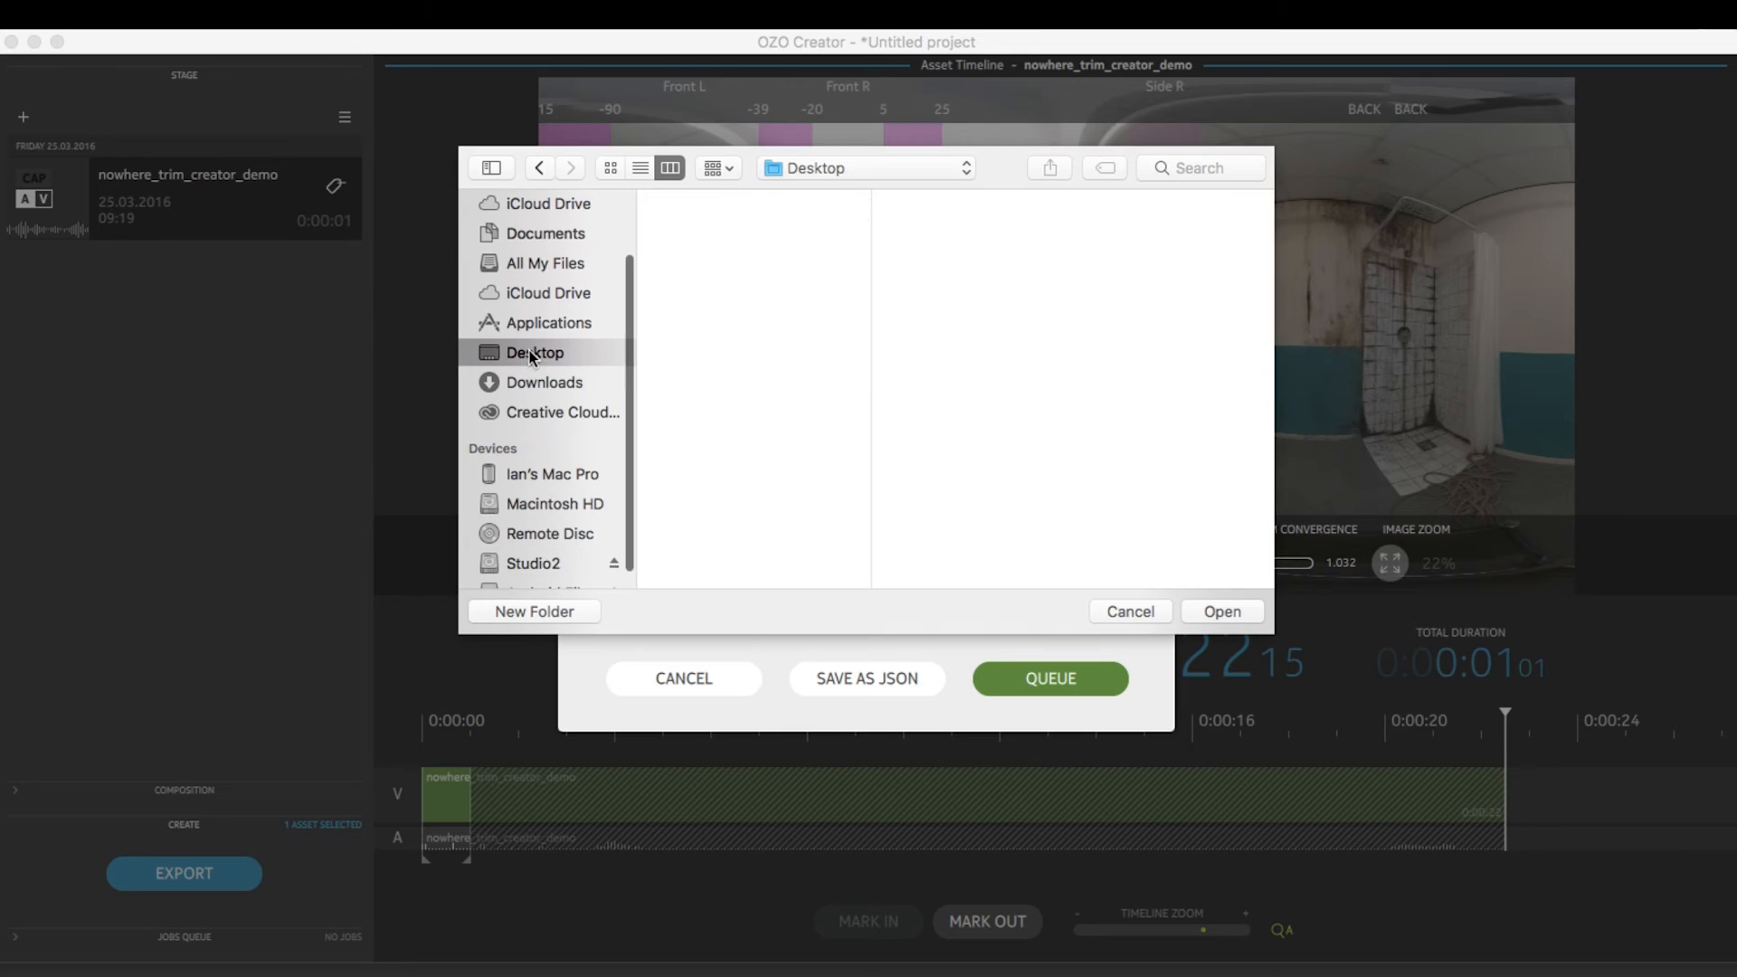
{"action": "left_click", "coordinate": [724, 202]}
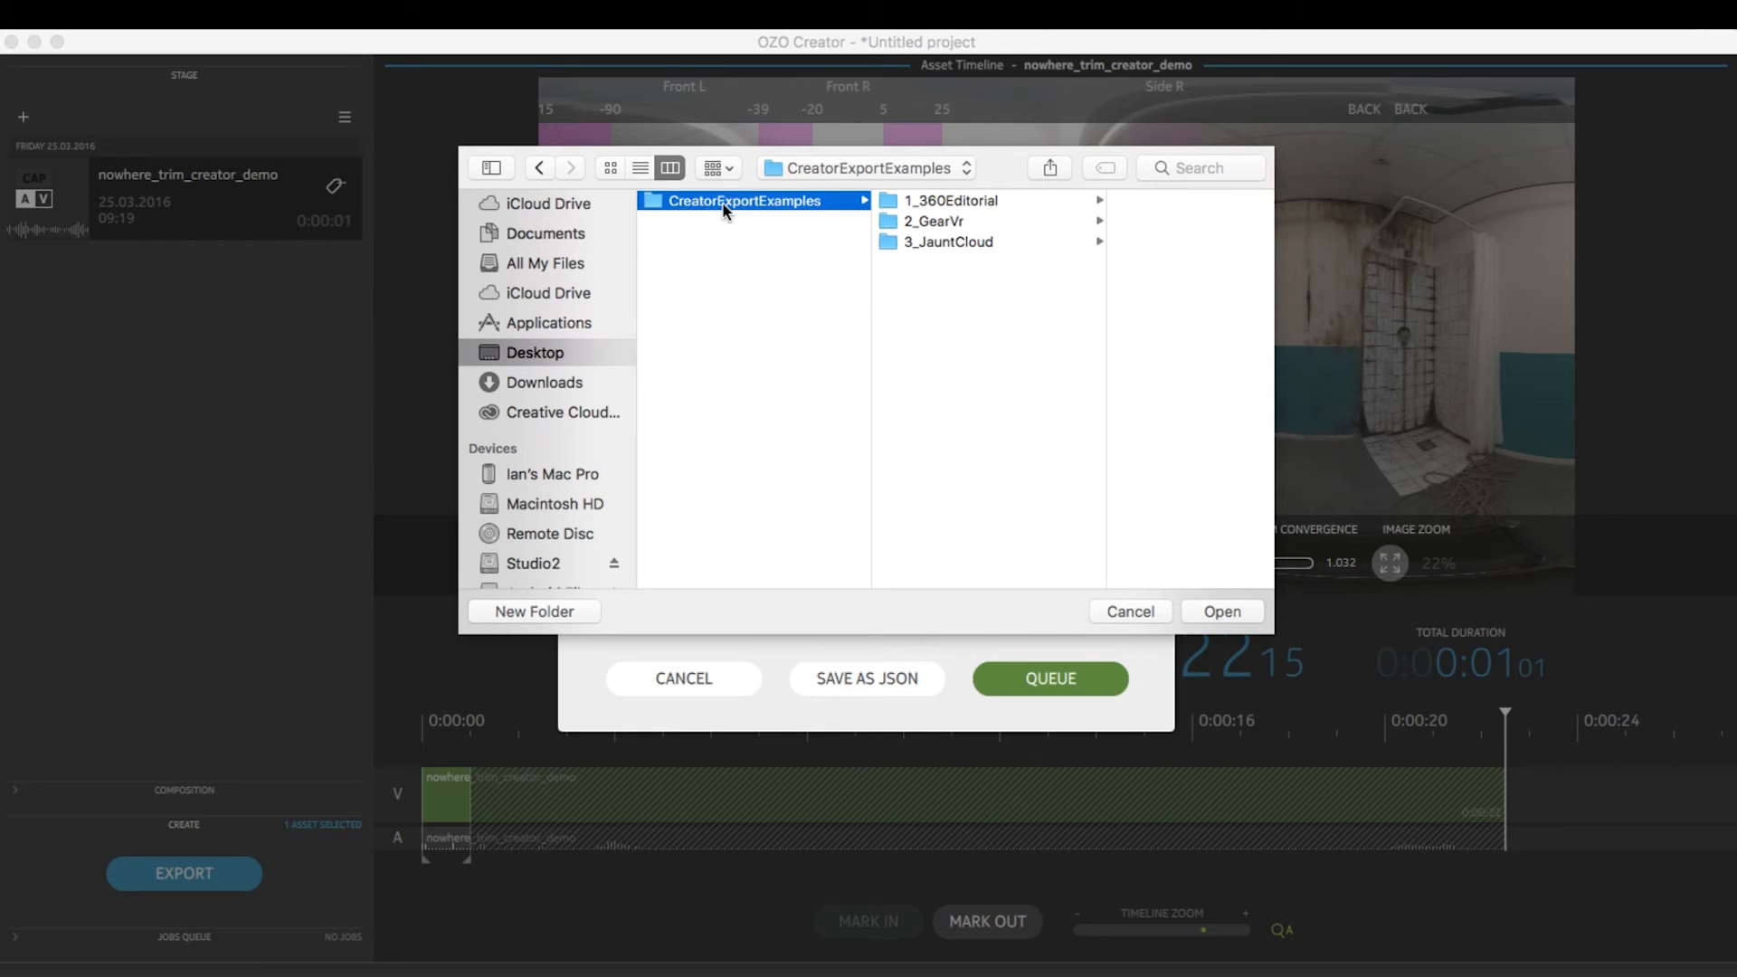
{"action": "left_click", "coordinate": [904, 200]}
{"action": "left_click", "coordinate": [1213, 612]}
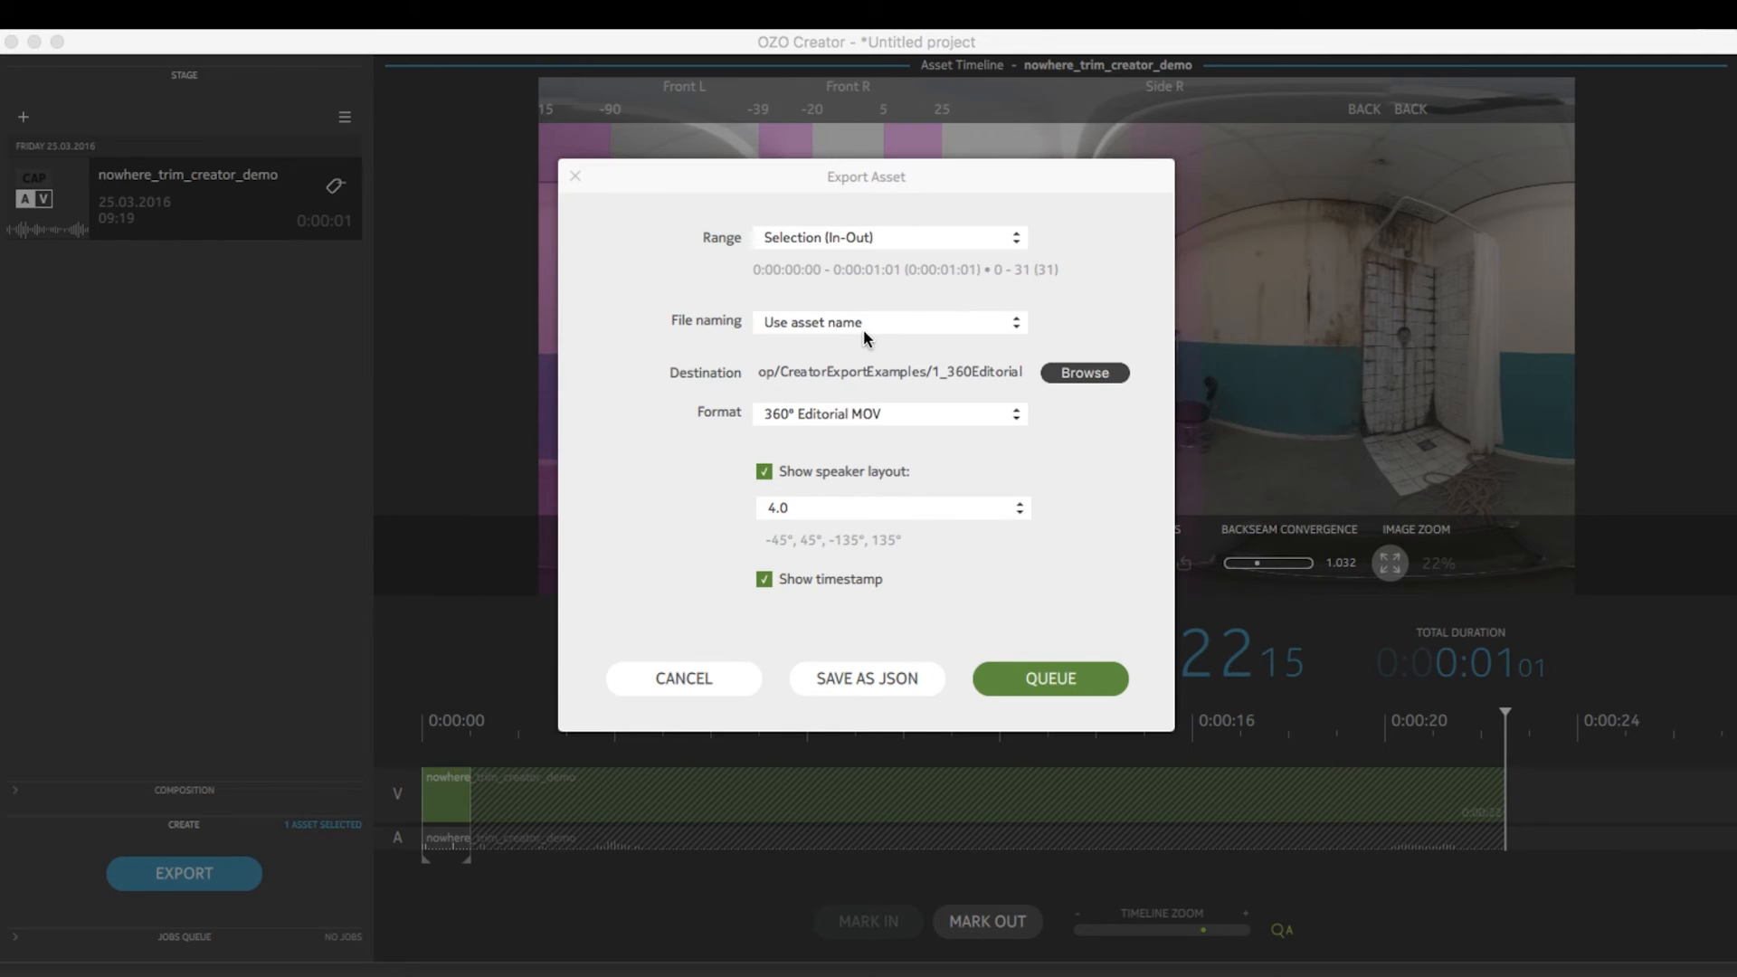
Queue the 360° Editorial MOV export, run the job, and close the job queue
{"action": "left_click", "coordinate": [1017, 676]}
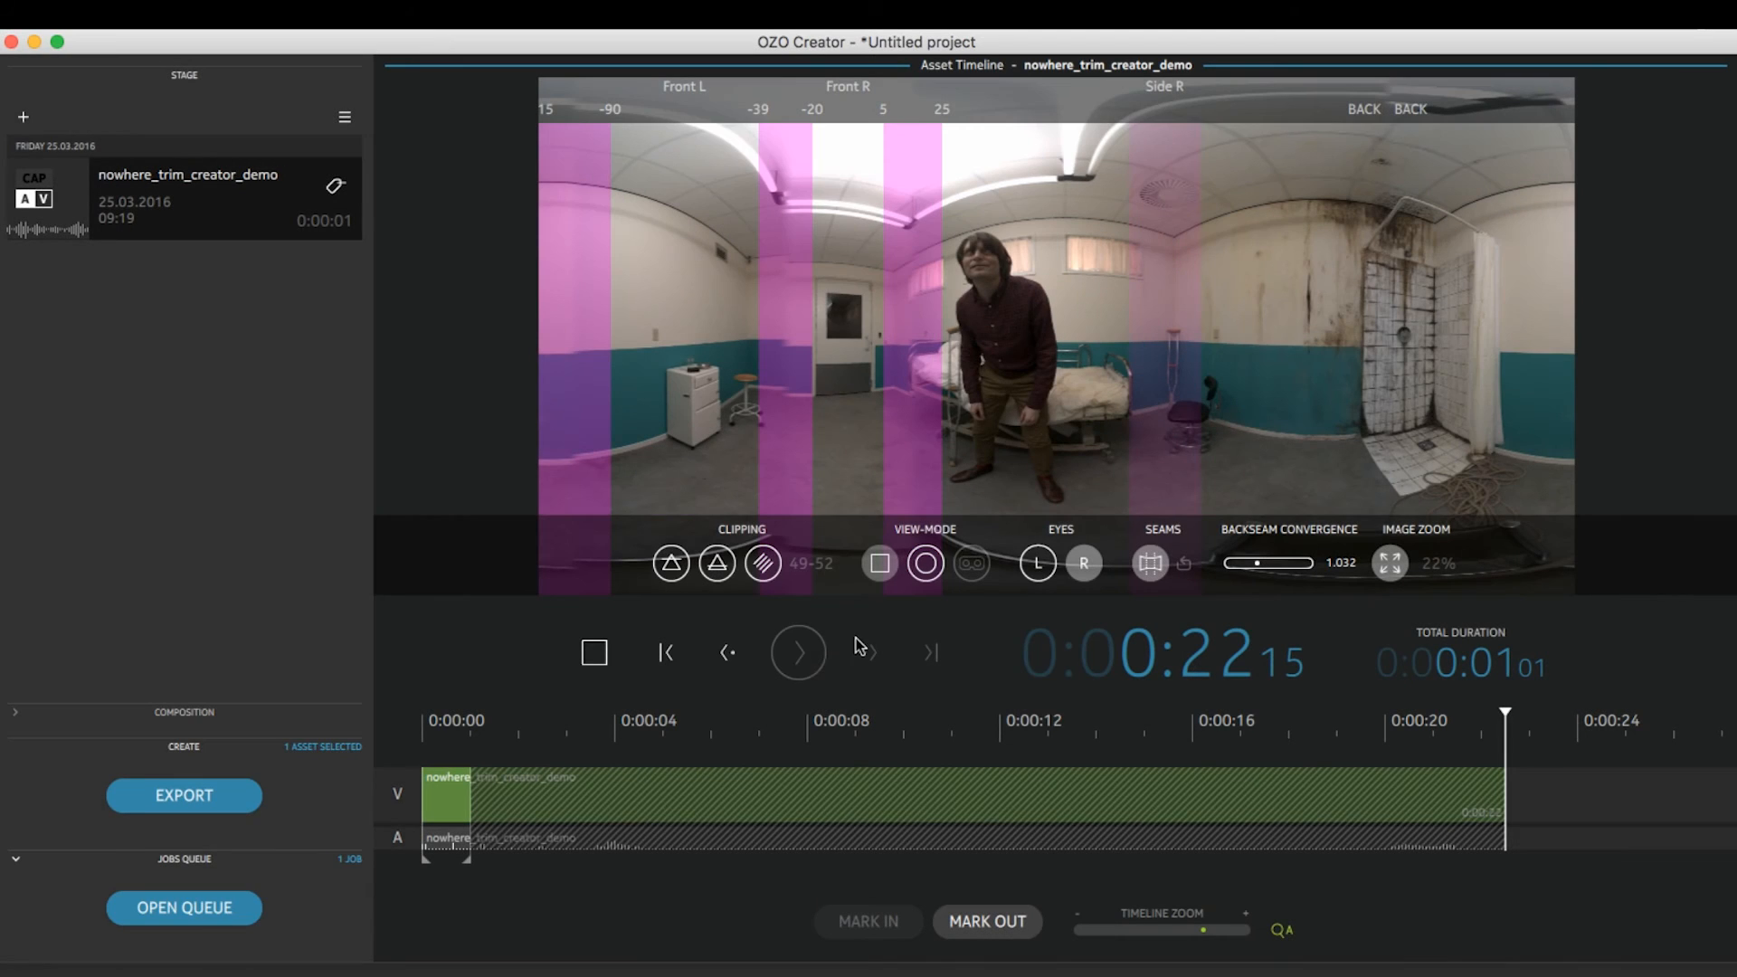
{"action": "left_click", "coordinate": [228, 900]}
{"action": "left_click", "coordinate": [1027, 639]}
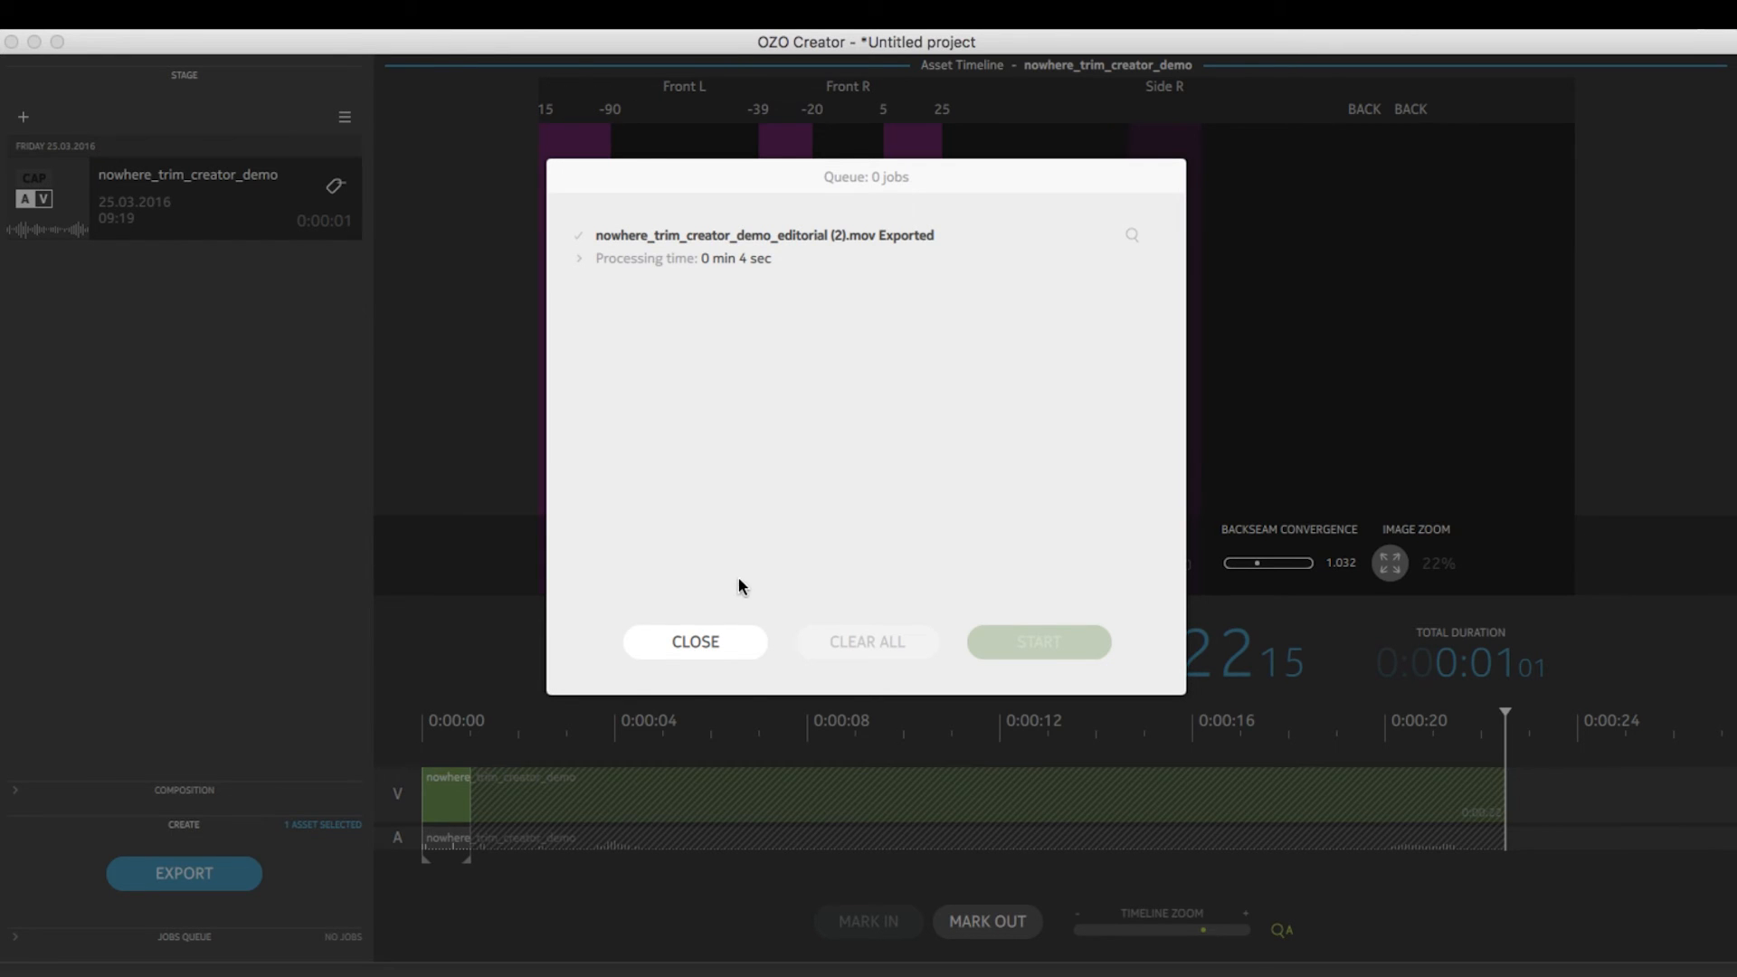
{"action": "left_click", "coordinate": [715, 642]}
Reposition the player window of nowhere_trim_creator_demo_editorial.mov and play the exported movie
{"action": "left_click_drag", "start_coordinate": [677, 695], "coordinate": [711, 203]}
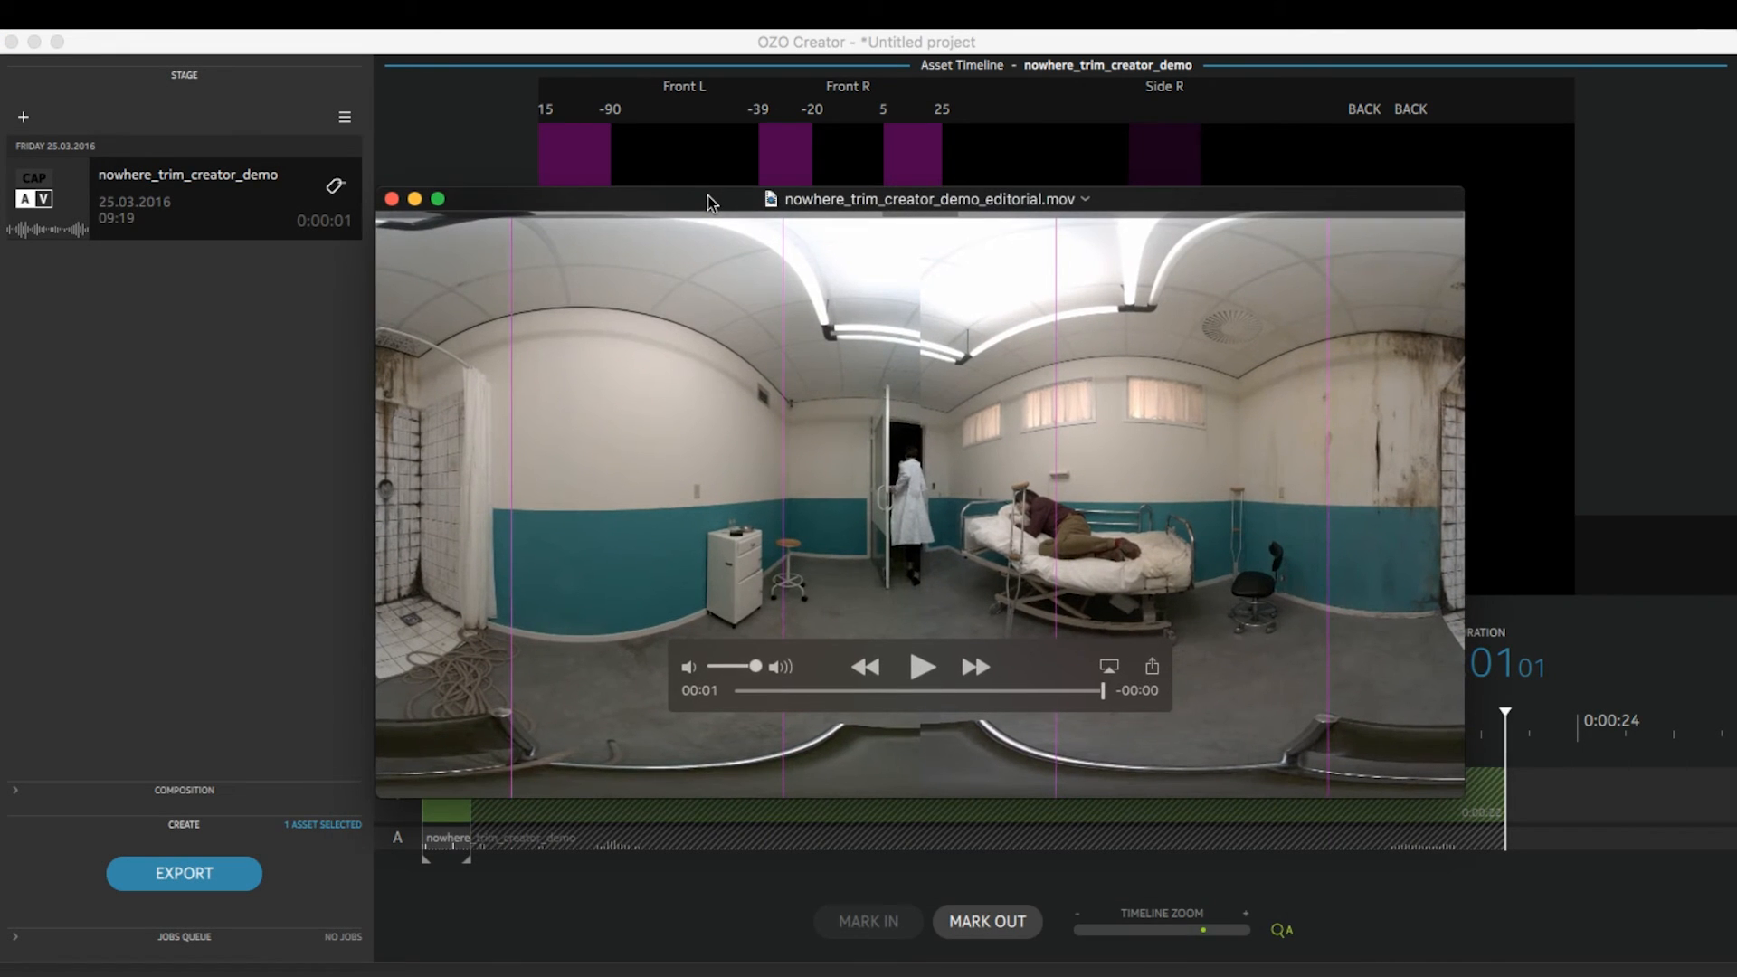
{"action": "left_click", "coordinate": [922, 667]}
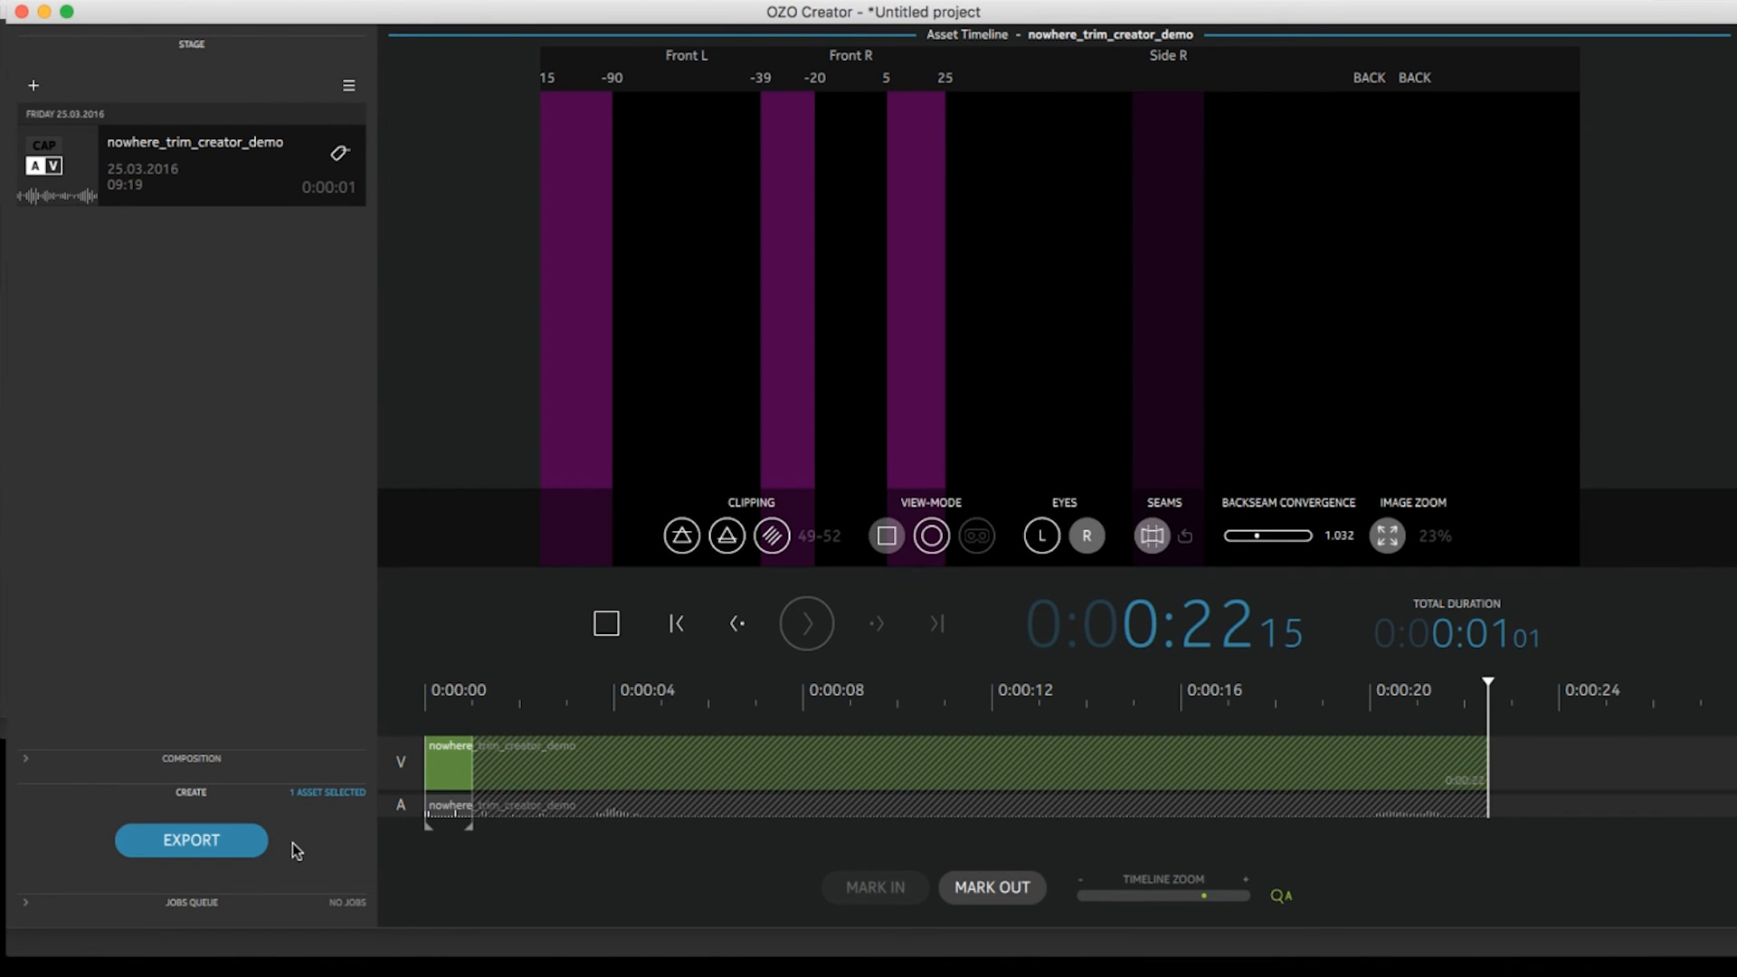
Export the selection as Fisheye High bitrate MP4s to the 2_JauntCloud folder and open the exported folder in Finder
{"action": "left_click", "coordinate": [250, 837]}
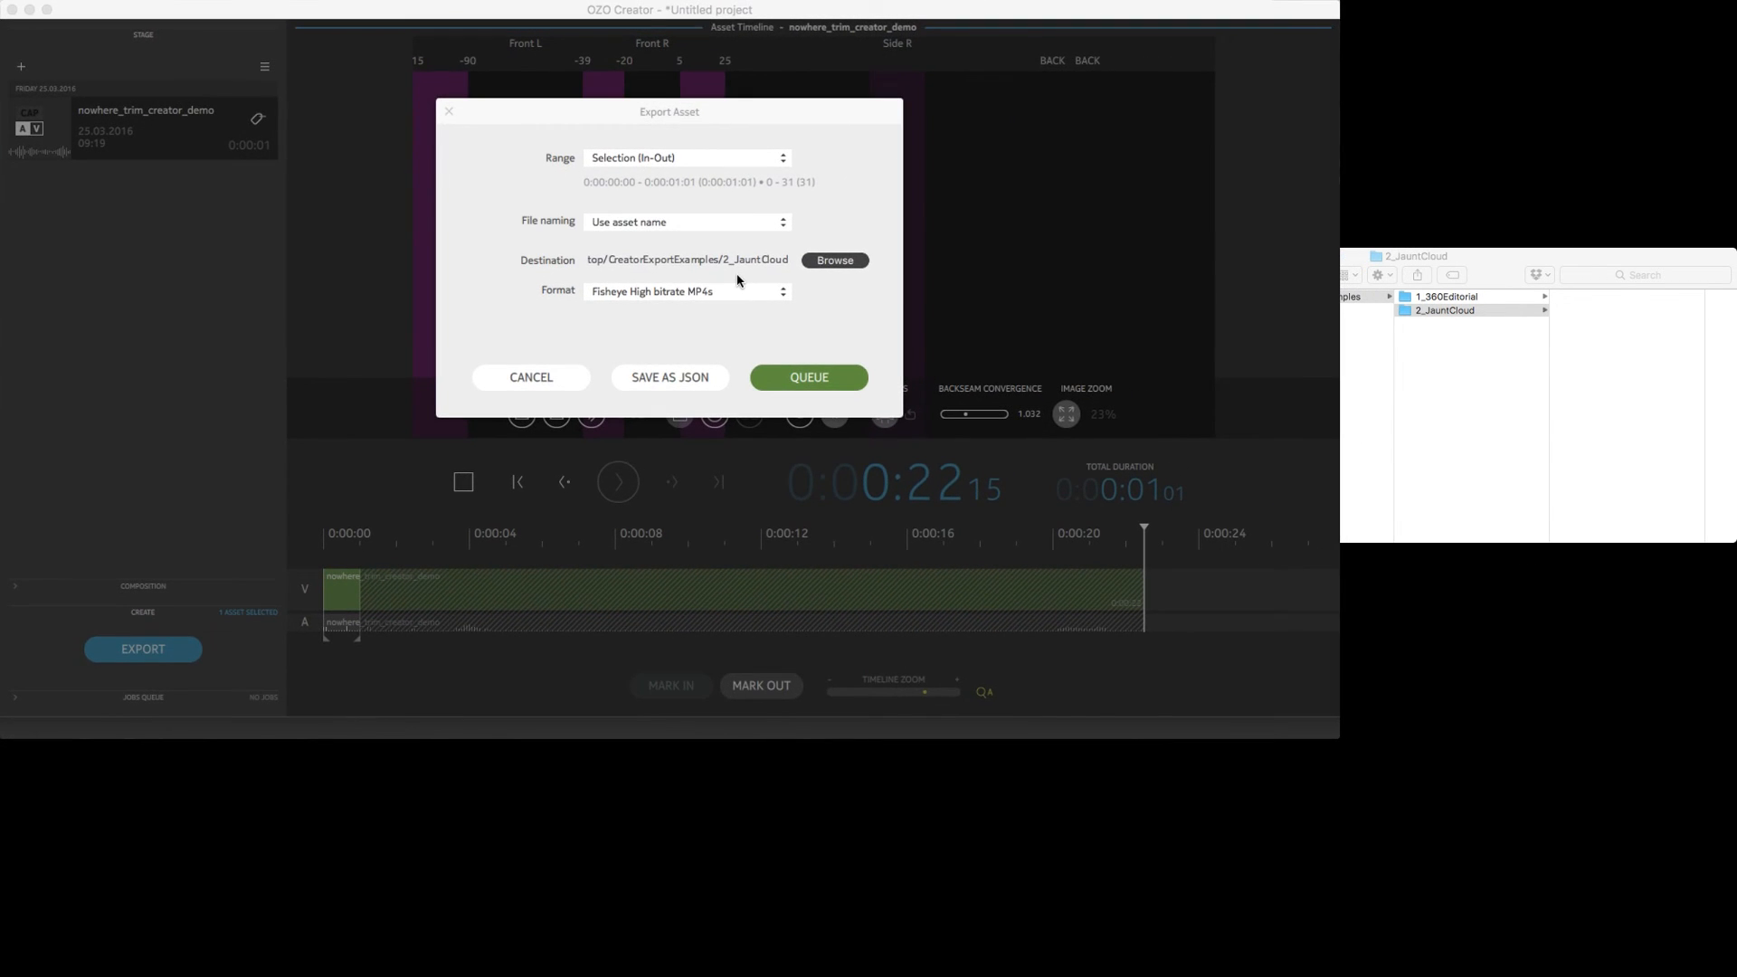
{"action": "left_click", "coordinate": [792, 384]}
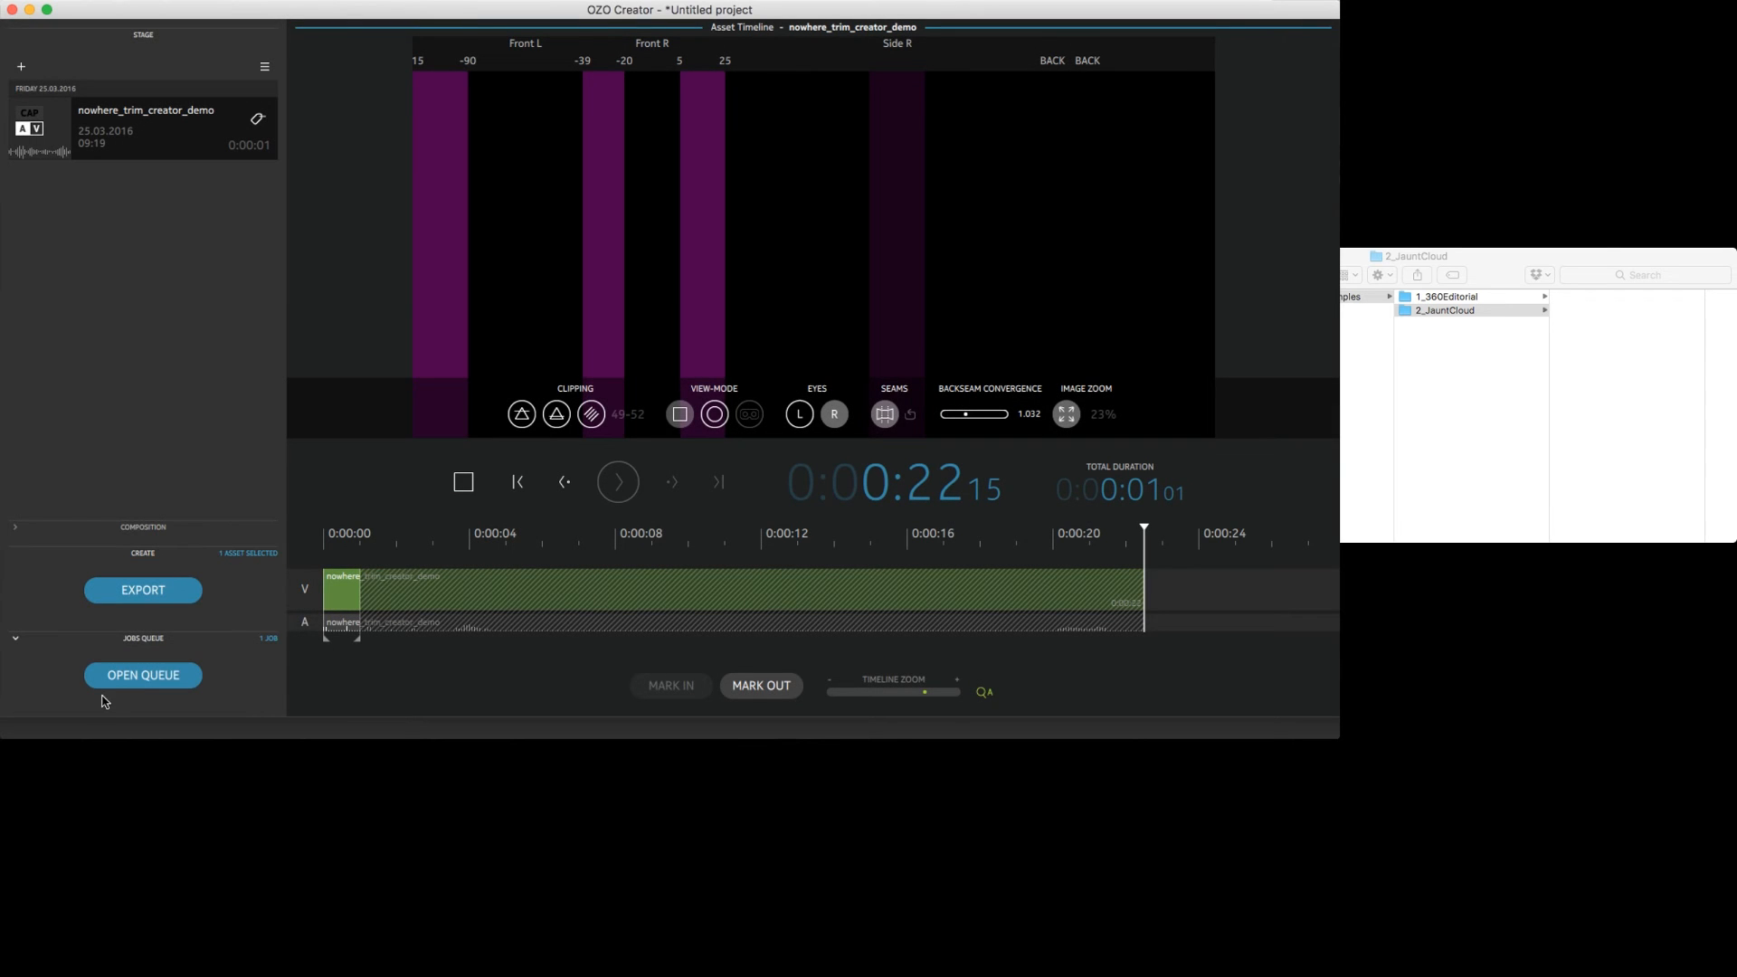
{"action": "left_click", "coordinate": [124, 679]}
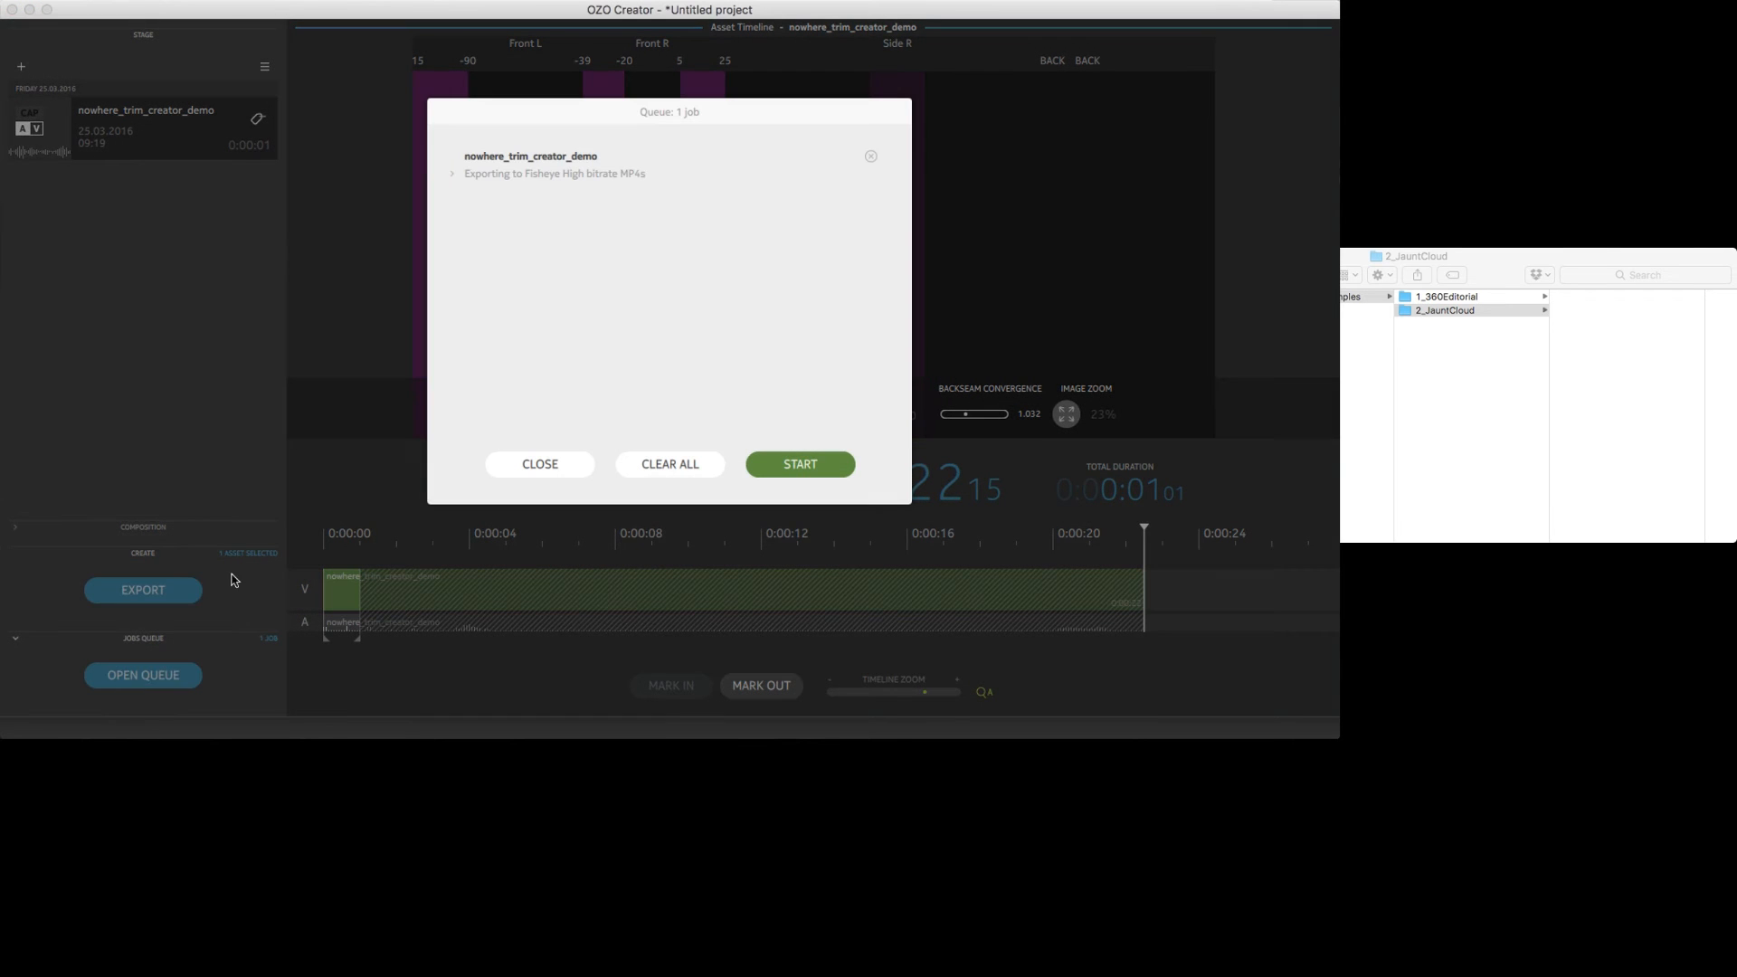
{"action": "left_click", "coordinate": [789, 465]}
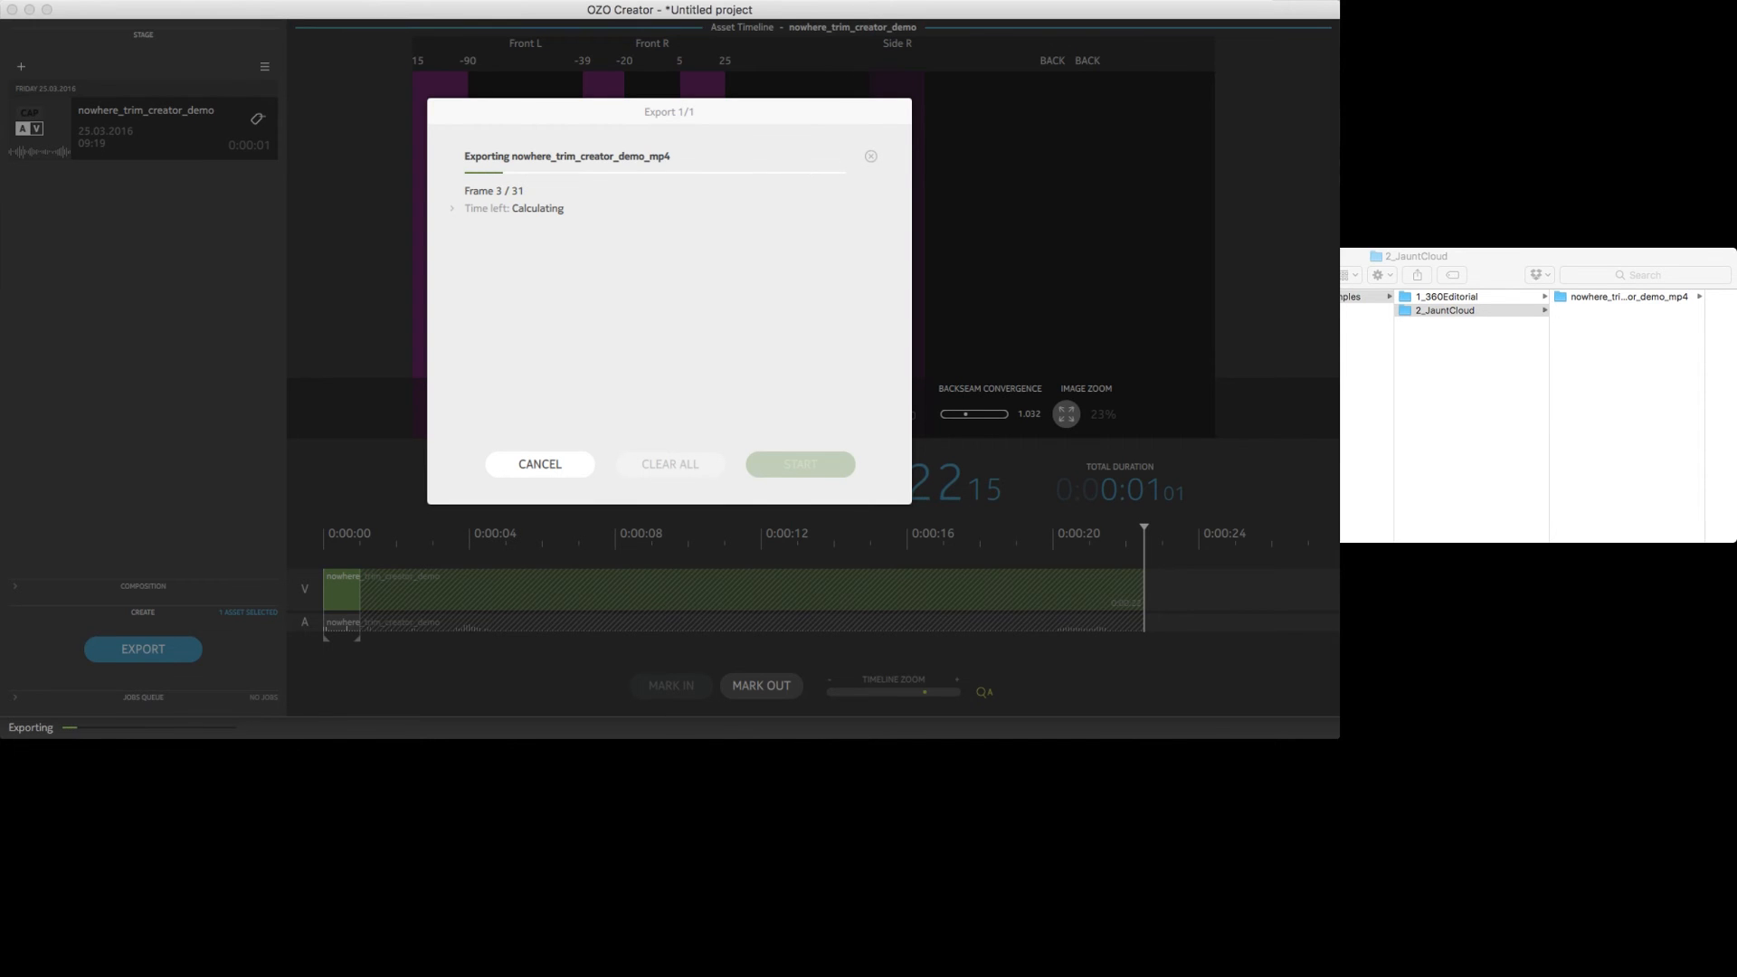
{"action": "left_click", "coordinate": [1628, 296]}
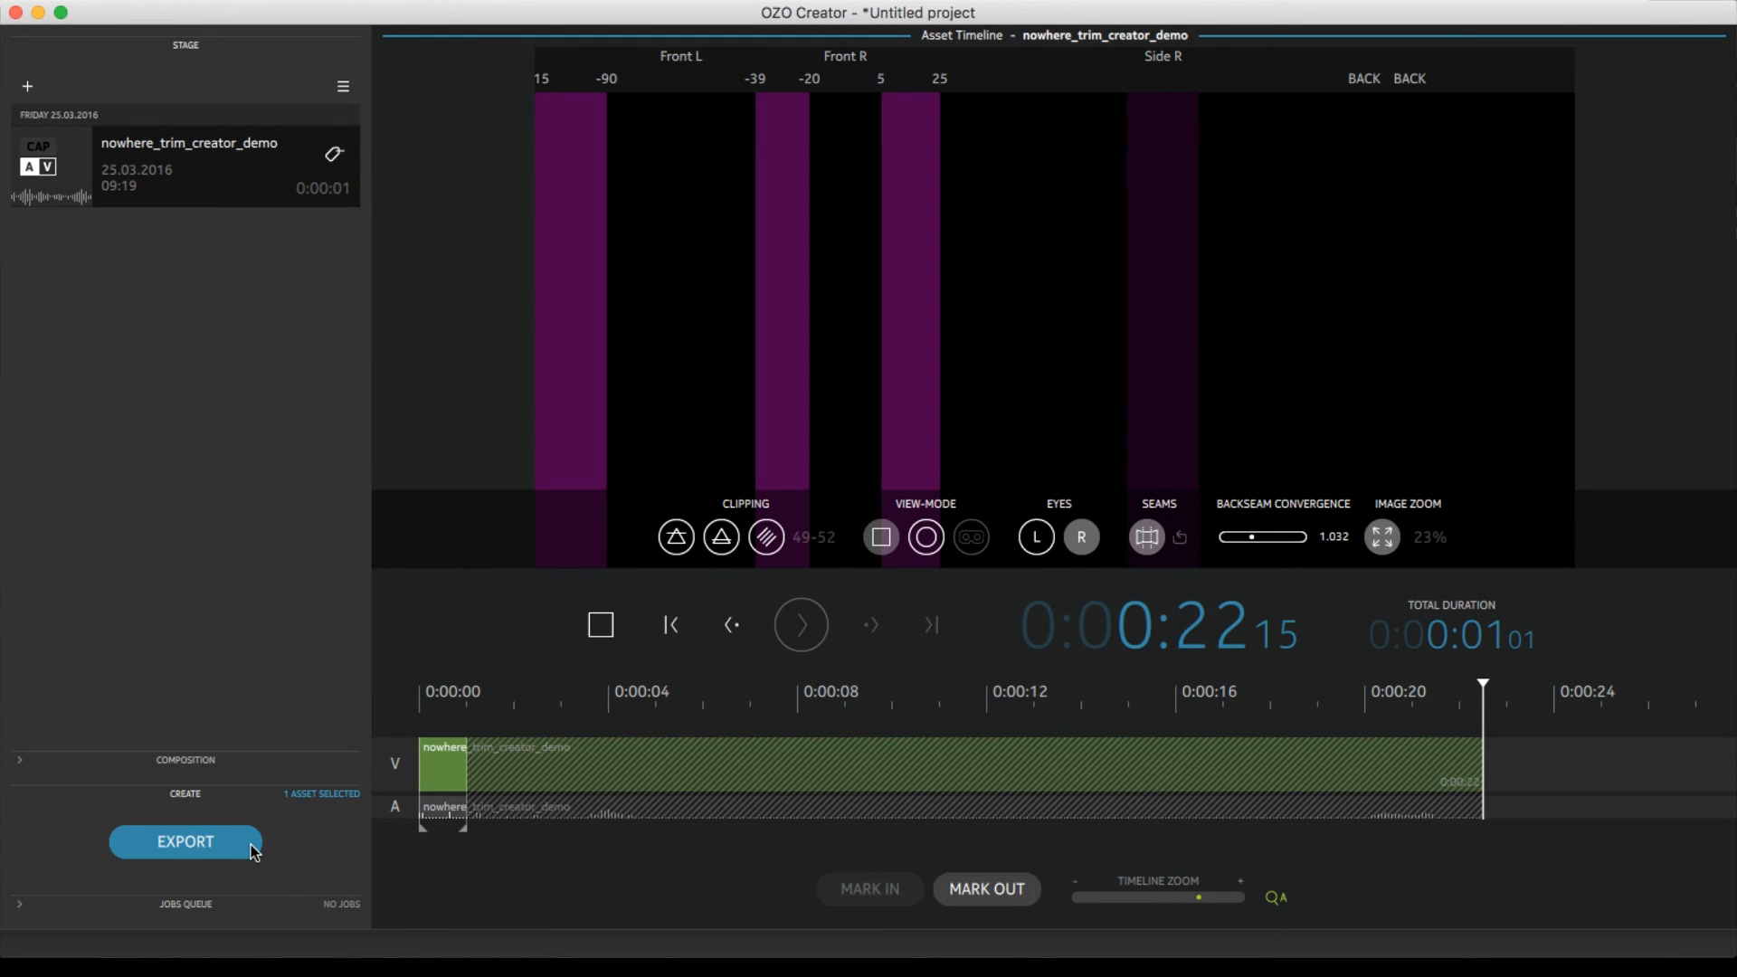
Set up another asset export to the 3_GearVR folder in Stitched MP4 format, keeping stitching quality at Normal (fast)
{"action": "left_click", "coordinate": [252, 844]}
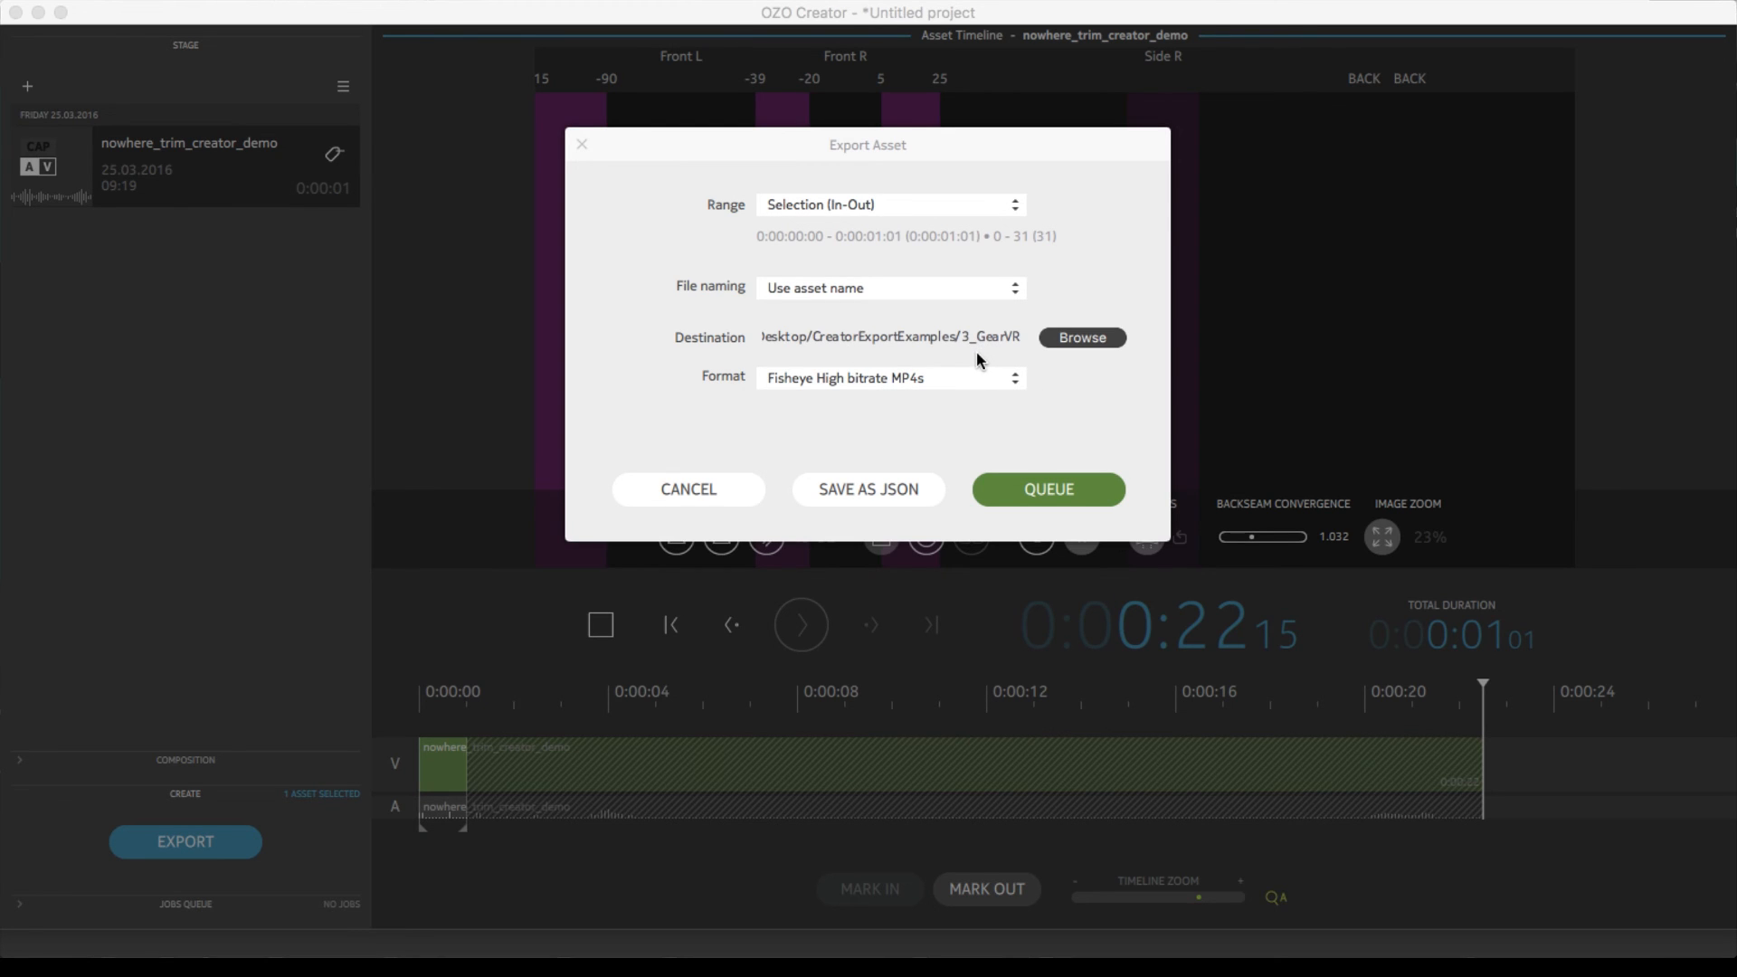
{"action": "left_click", "coordinate": [977, 378]}
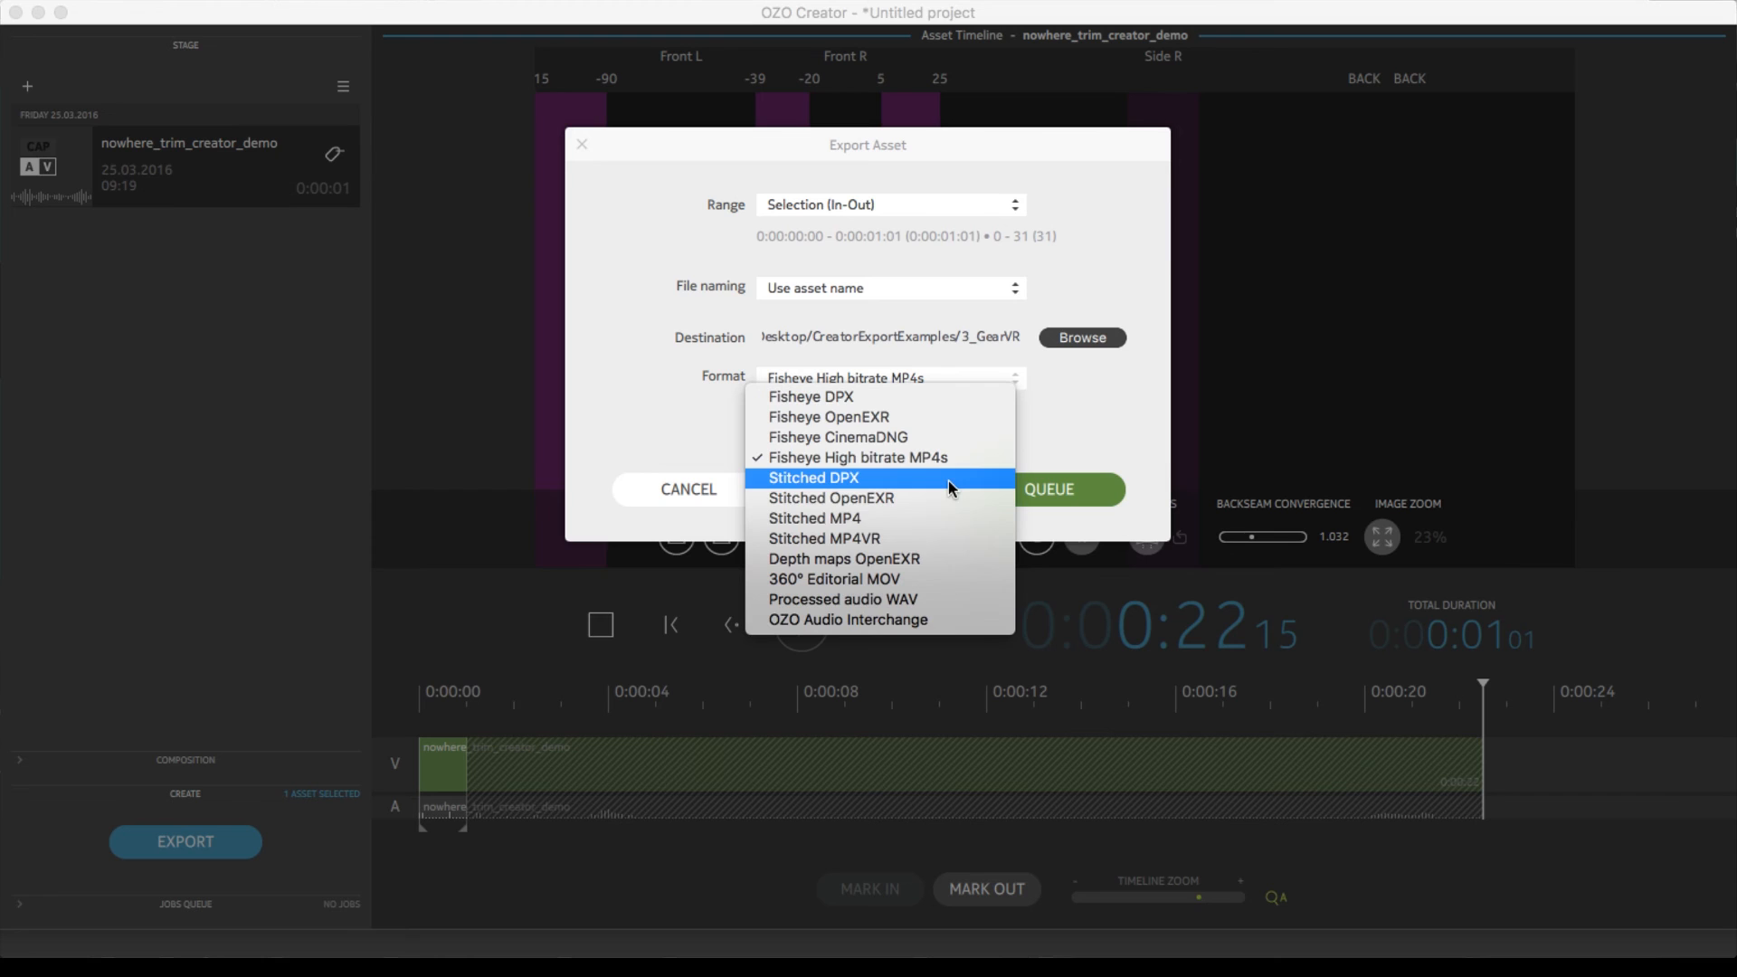
{"action": "left_click", "coordinate": [933, 518]}
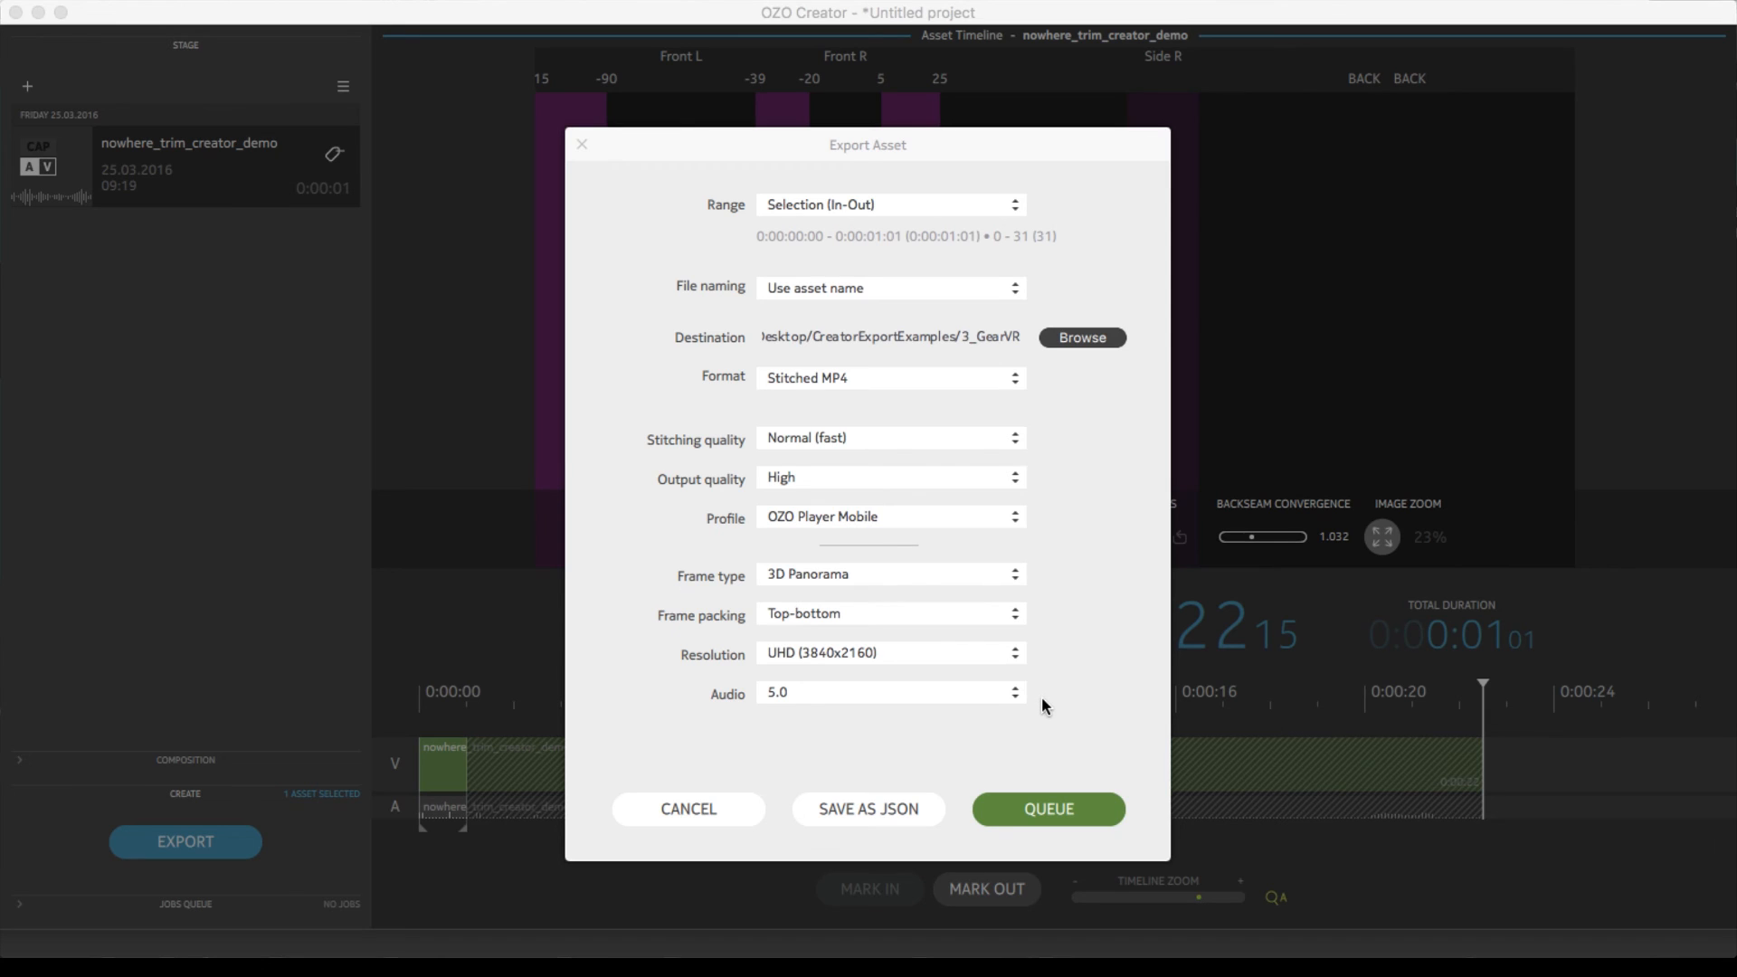
{"action": "left_click", "coordinate": [983, 443]}
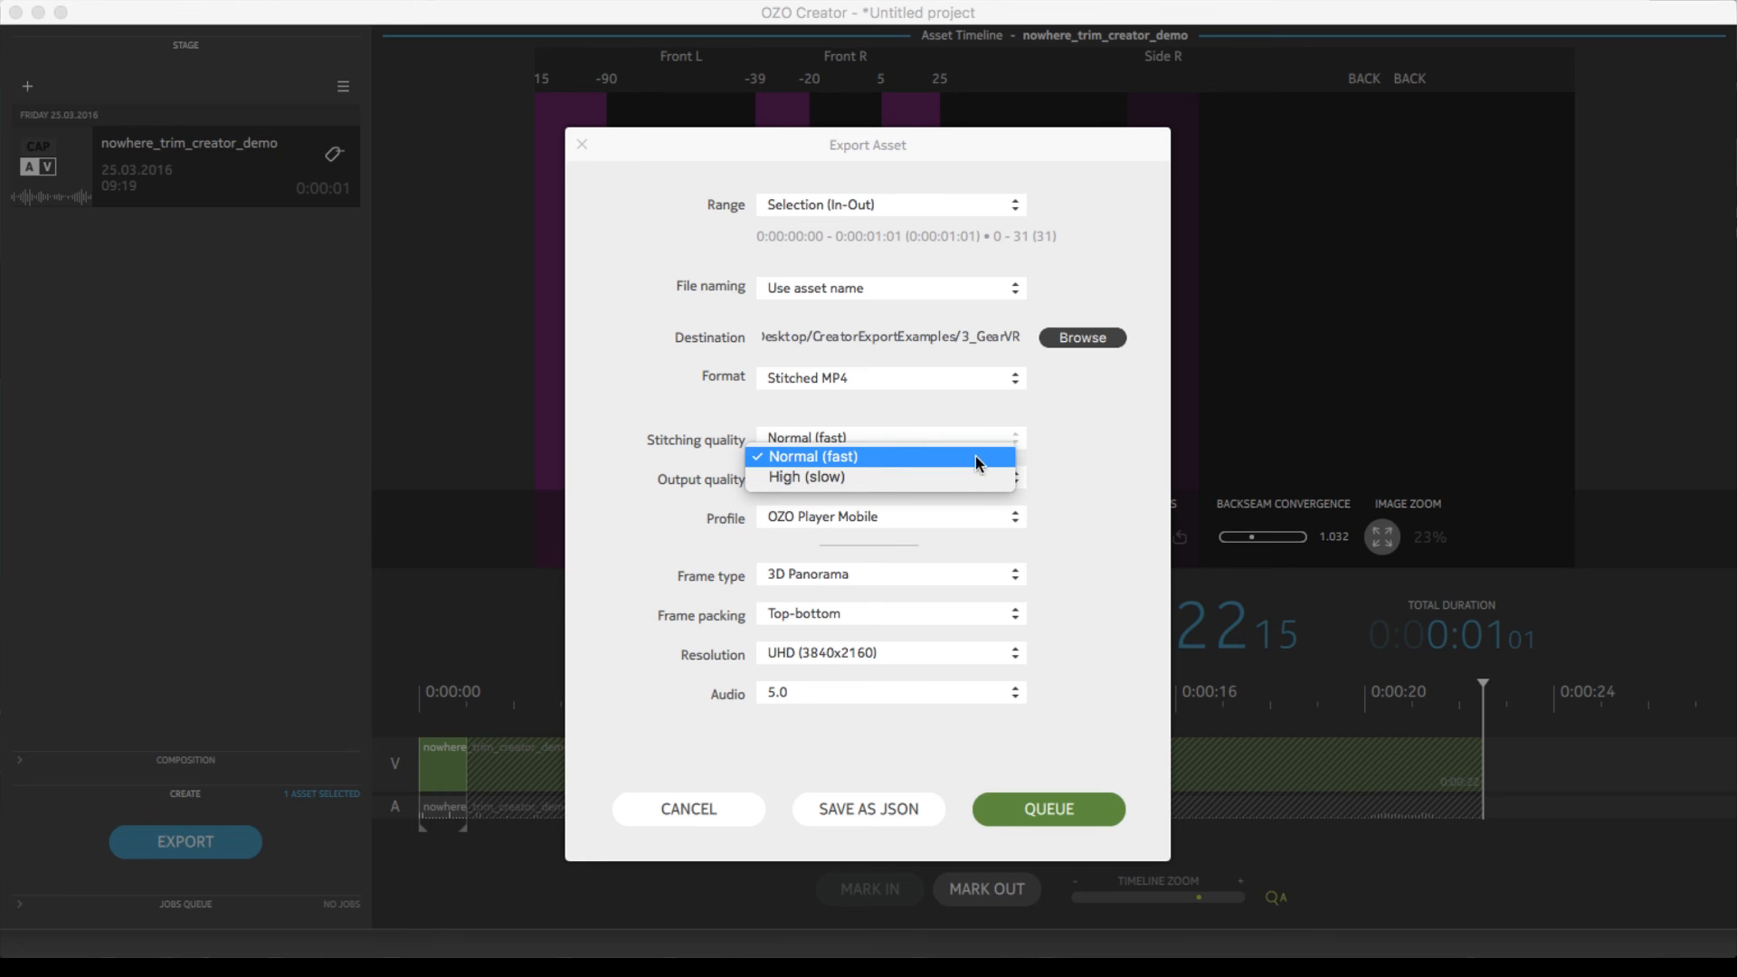
{"action": "left_click", "coordinate": [1071, 453]}
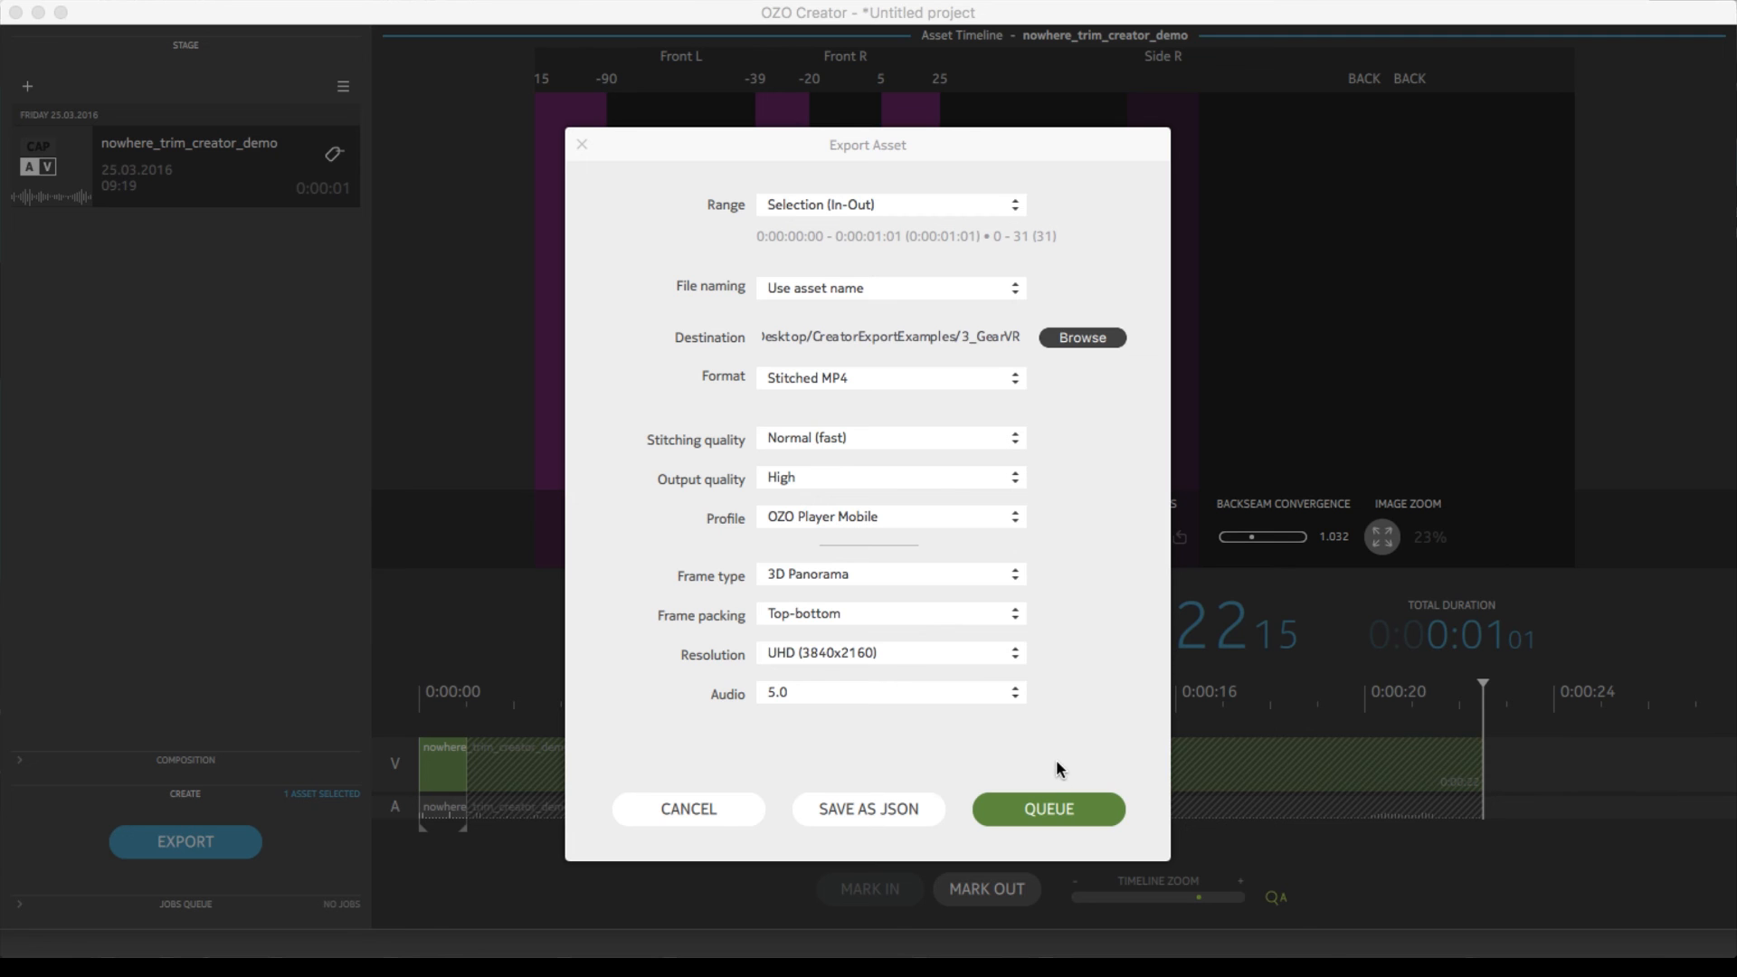
Queue the Stitched MP4 export and run the job
{"action": "left_click", "coordinate": [1048, 808]}
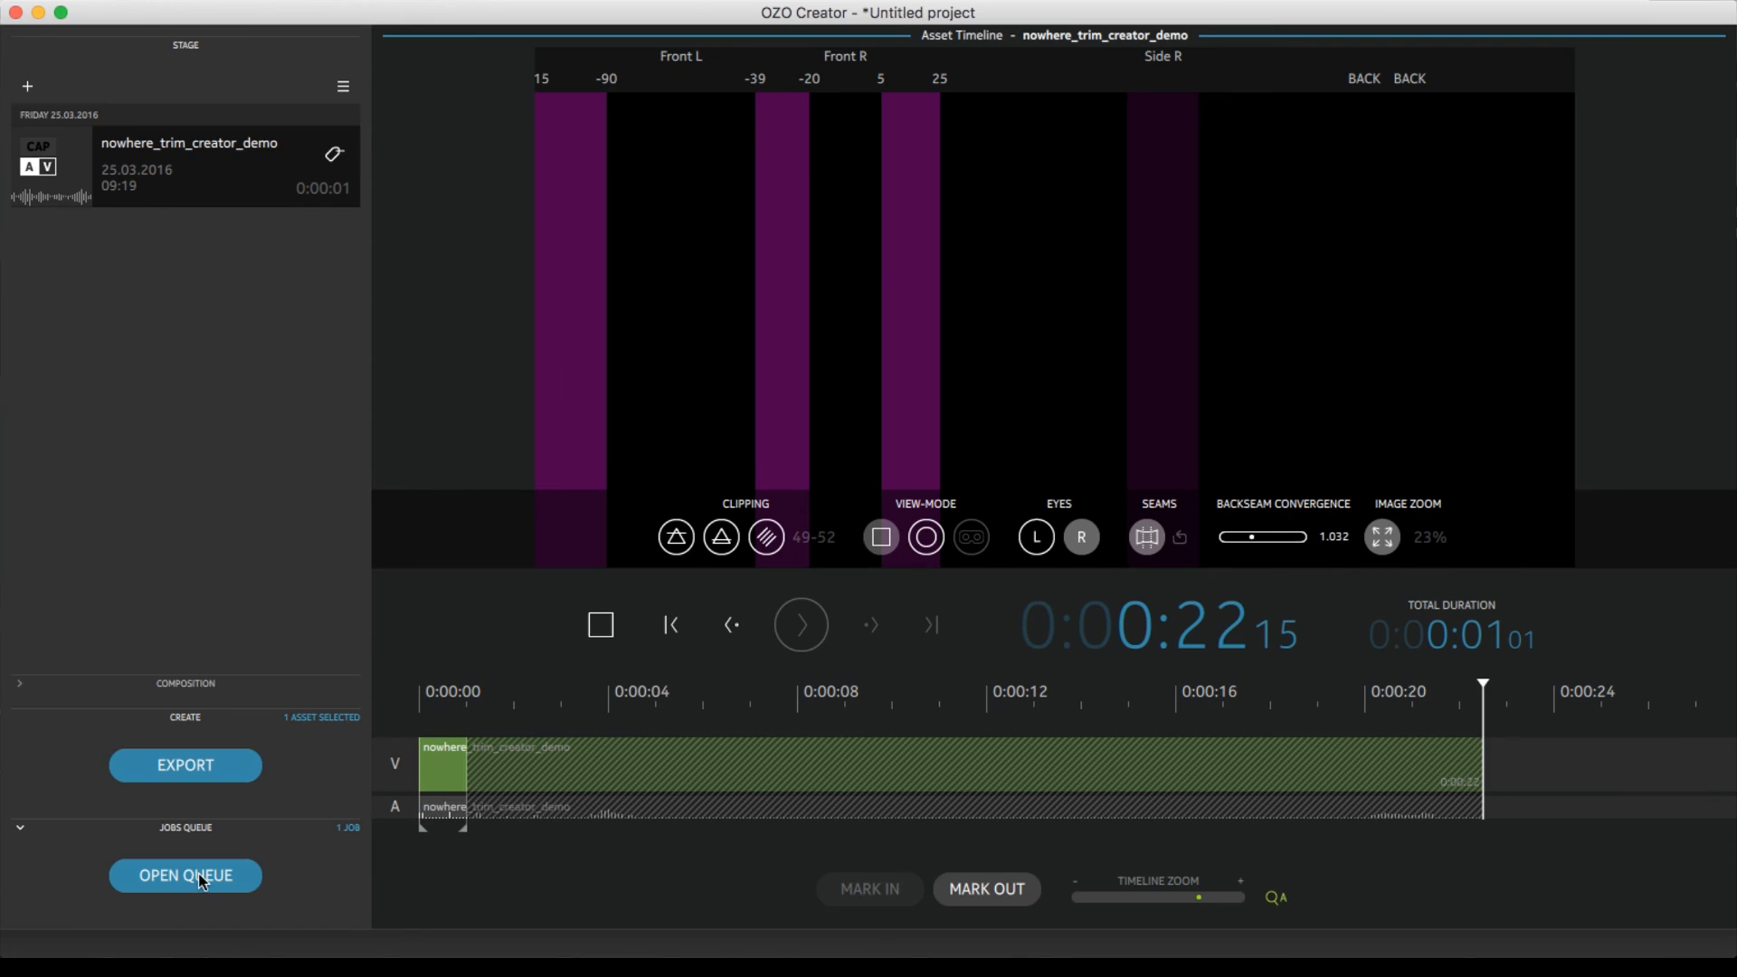
{"action": "left_click", "coordinate": [201, 876]}
{"action": "left_click", "coordinate": [1042, 605]}
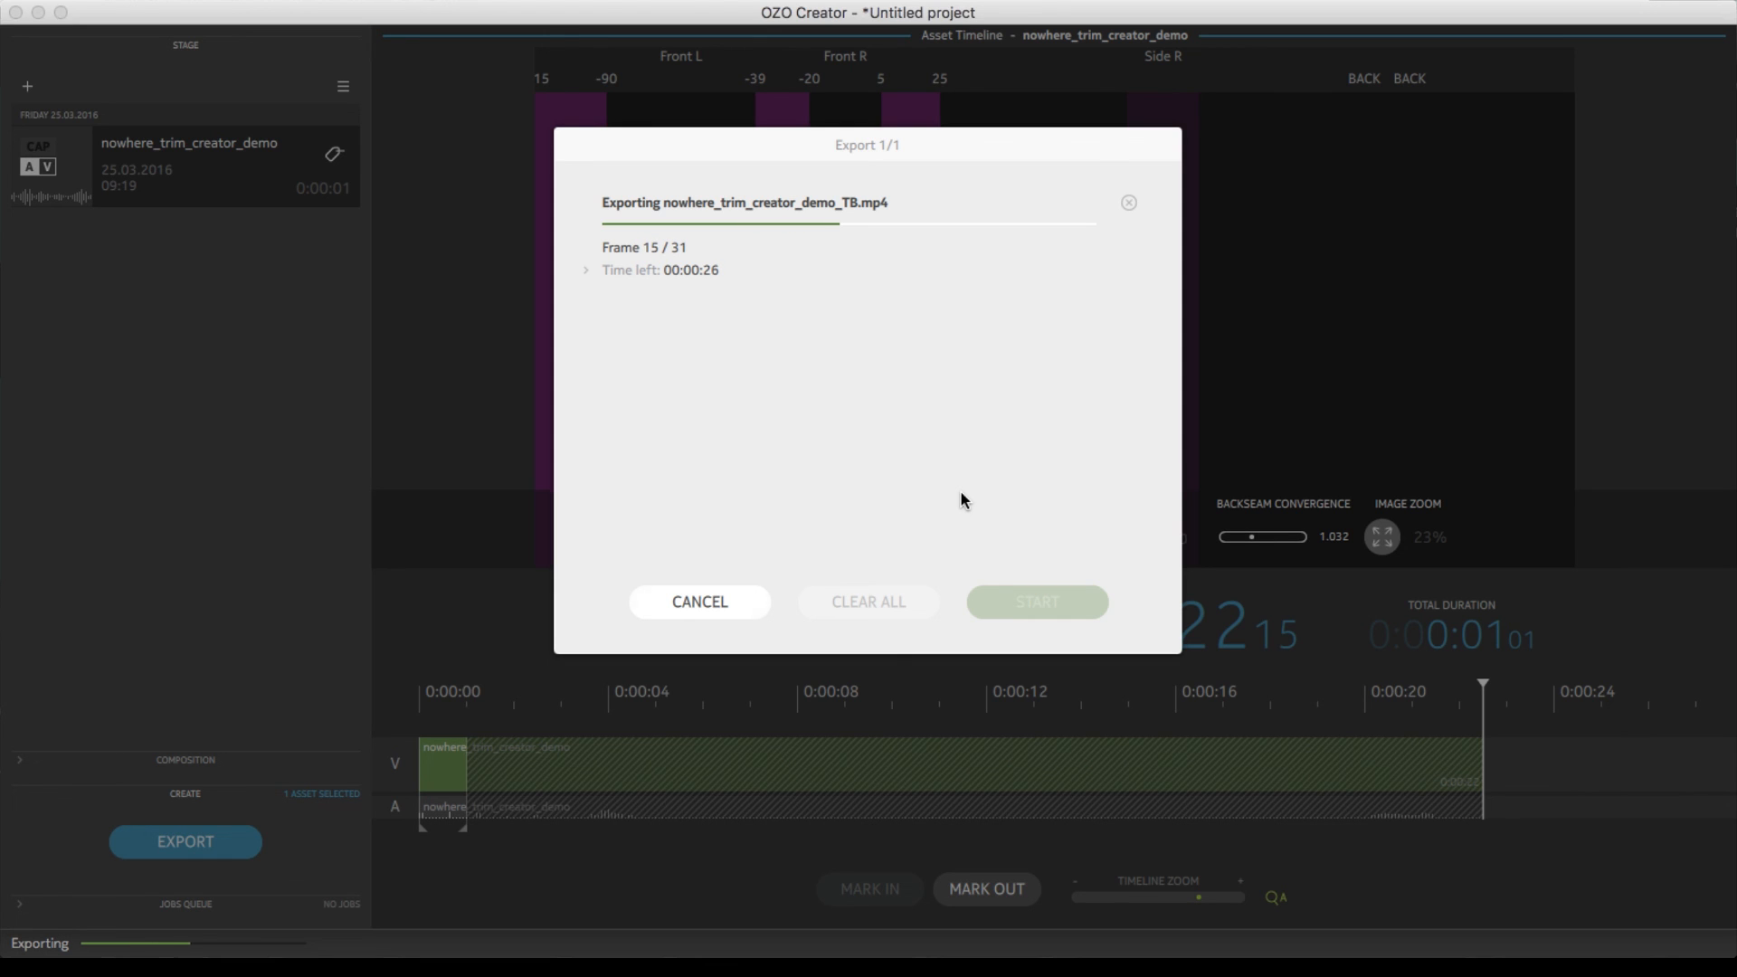
{"action": "key", "text": "Escape"}
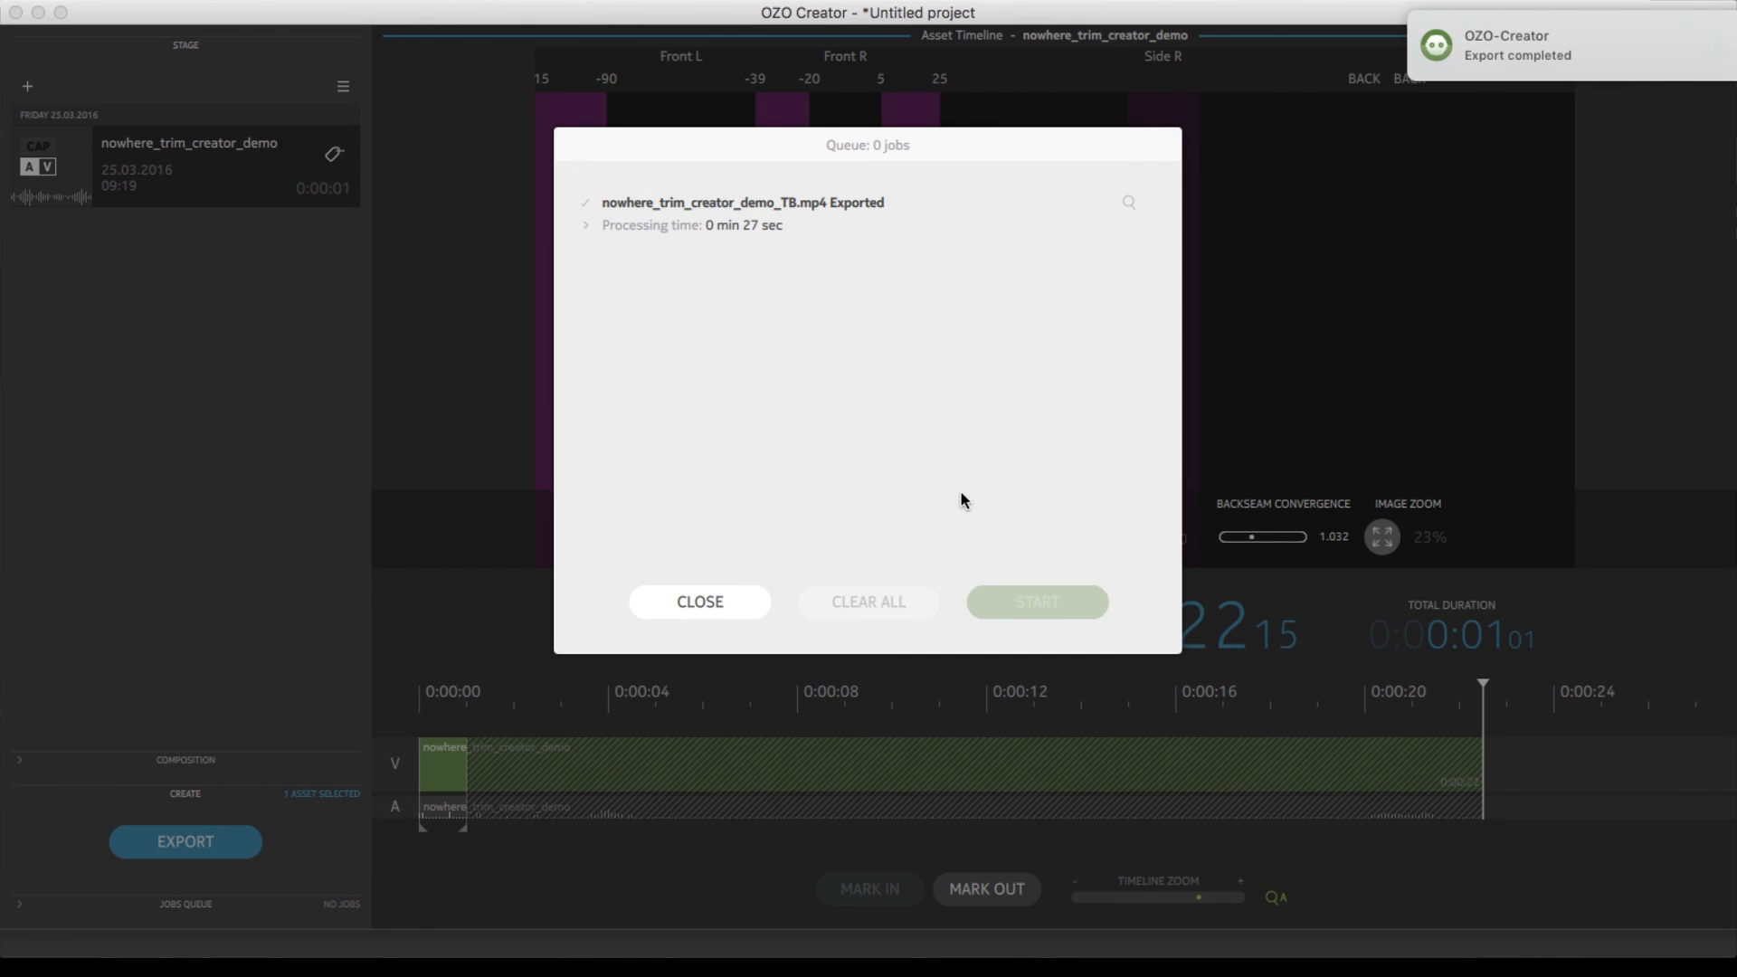
Switch to Finder and Android File Transfer, arrange their windows side by side, and select nowhere_trim_creator_demo_TB.mp4 in 3_GearVR
{"action": "left_click", "coordinate": [665, 950]}
{"action": "left_click_drag", "start_coordinate": [646, 452], "coordinate": [636, 409]}
{"action": "left_click", "coordinate": [1182, 922]}
{"action": "left_click_drag", "start_coordinate": [1245, 575], "coordinate": [1225, 386]}
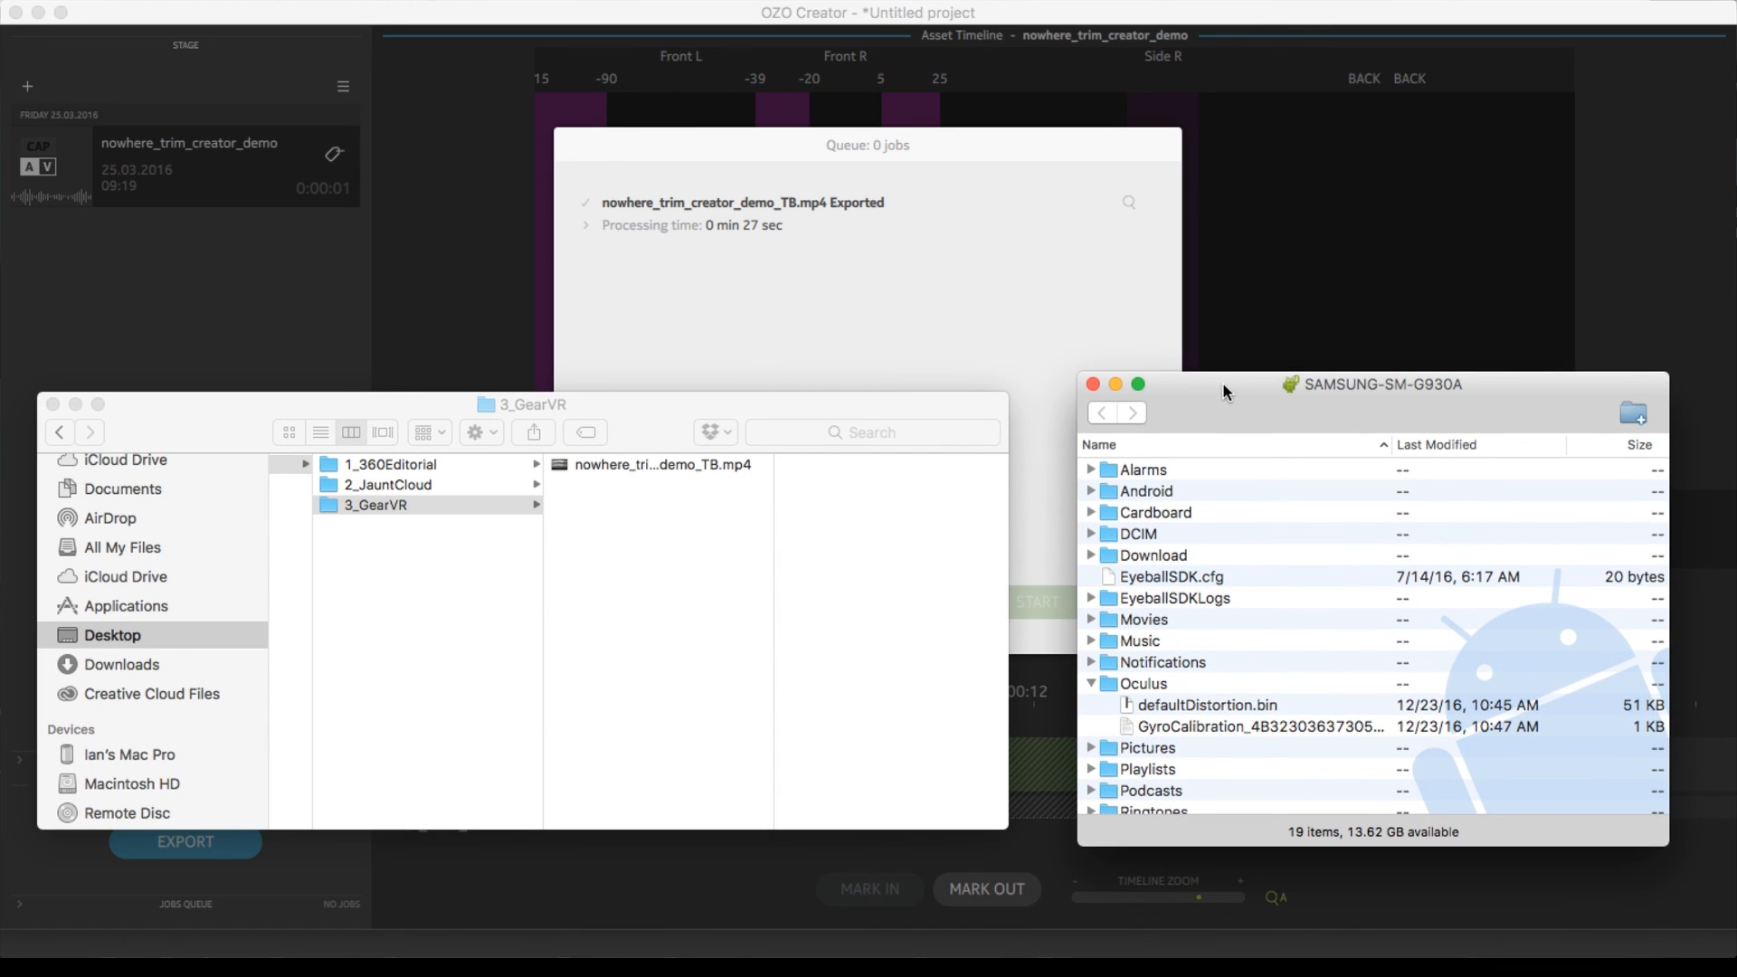
{"action": "left_click", "coordinate": [596, 467]}
{"action": "left_click", "coordinate": [645, 465]}
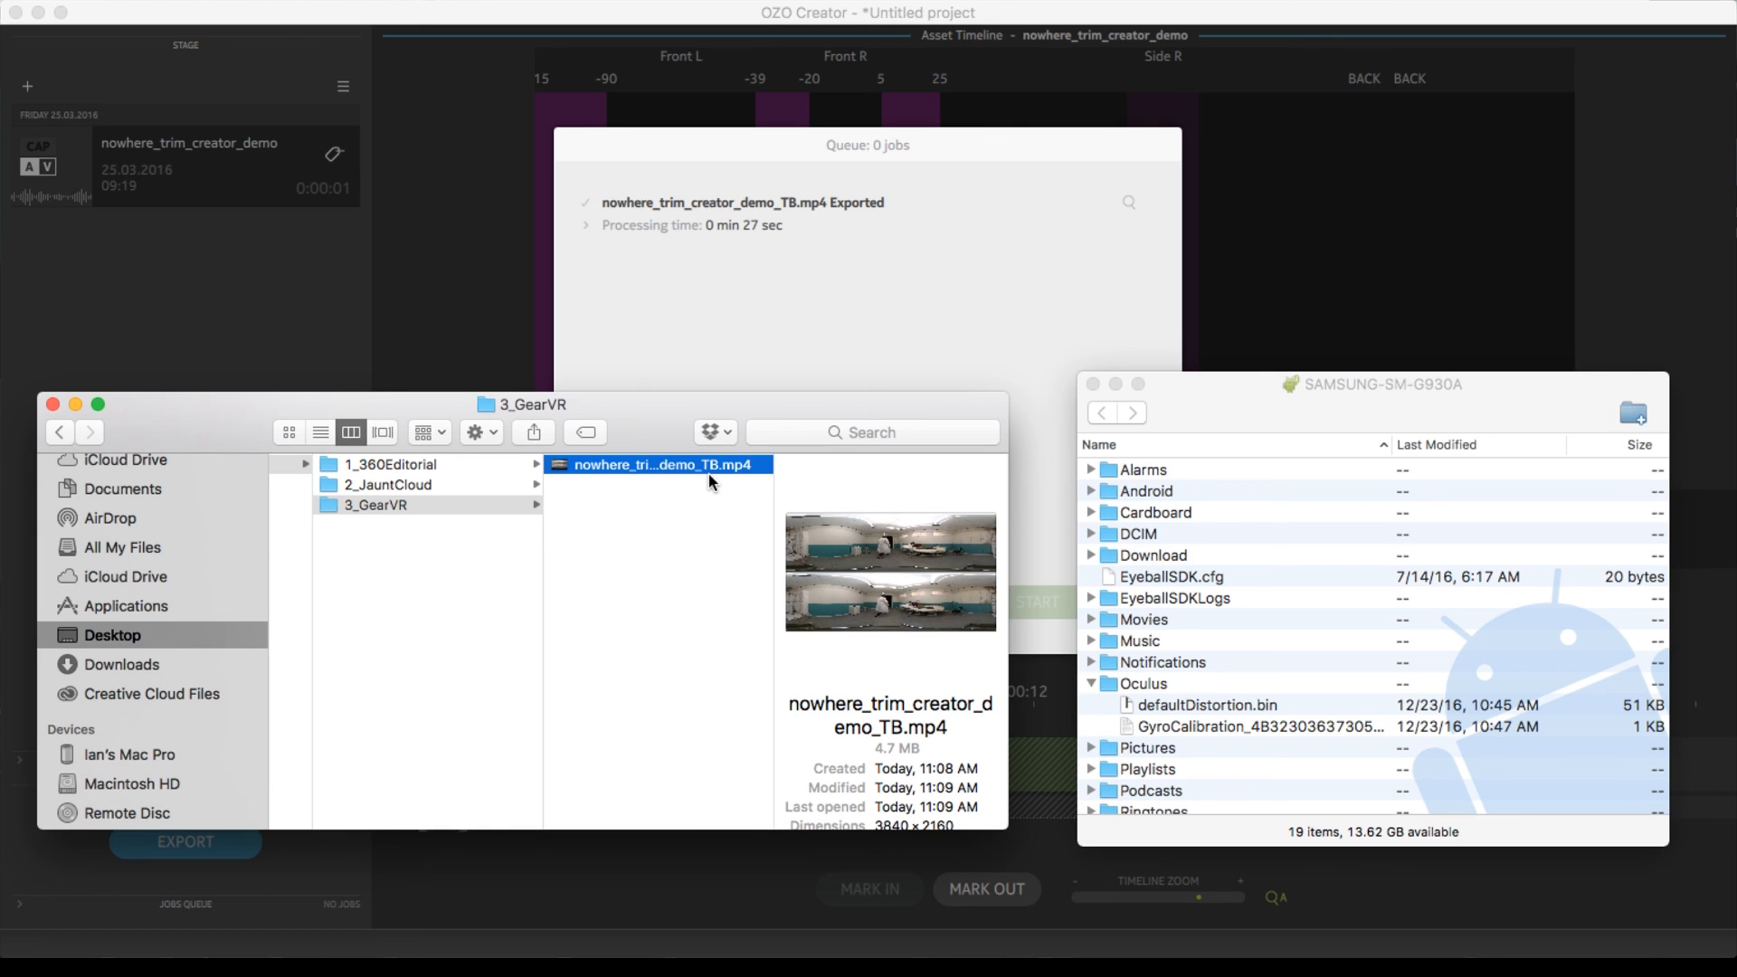
Create a folder named 360video inside the 3_GearVR folder in Finder
{"action": "left_click", "coordinate": [1216, 653]}
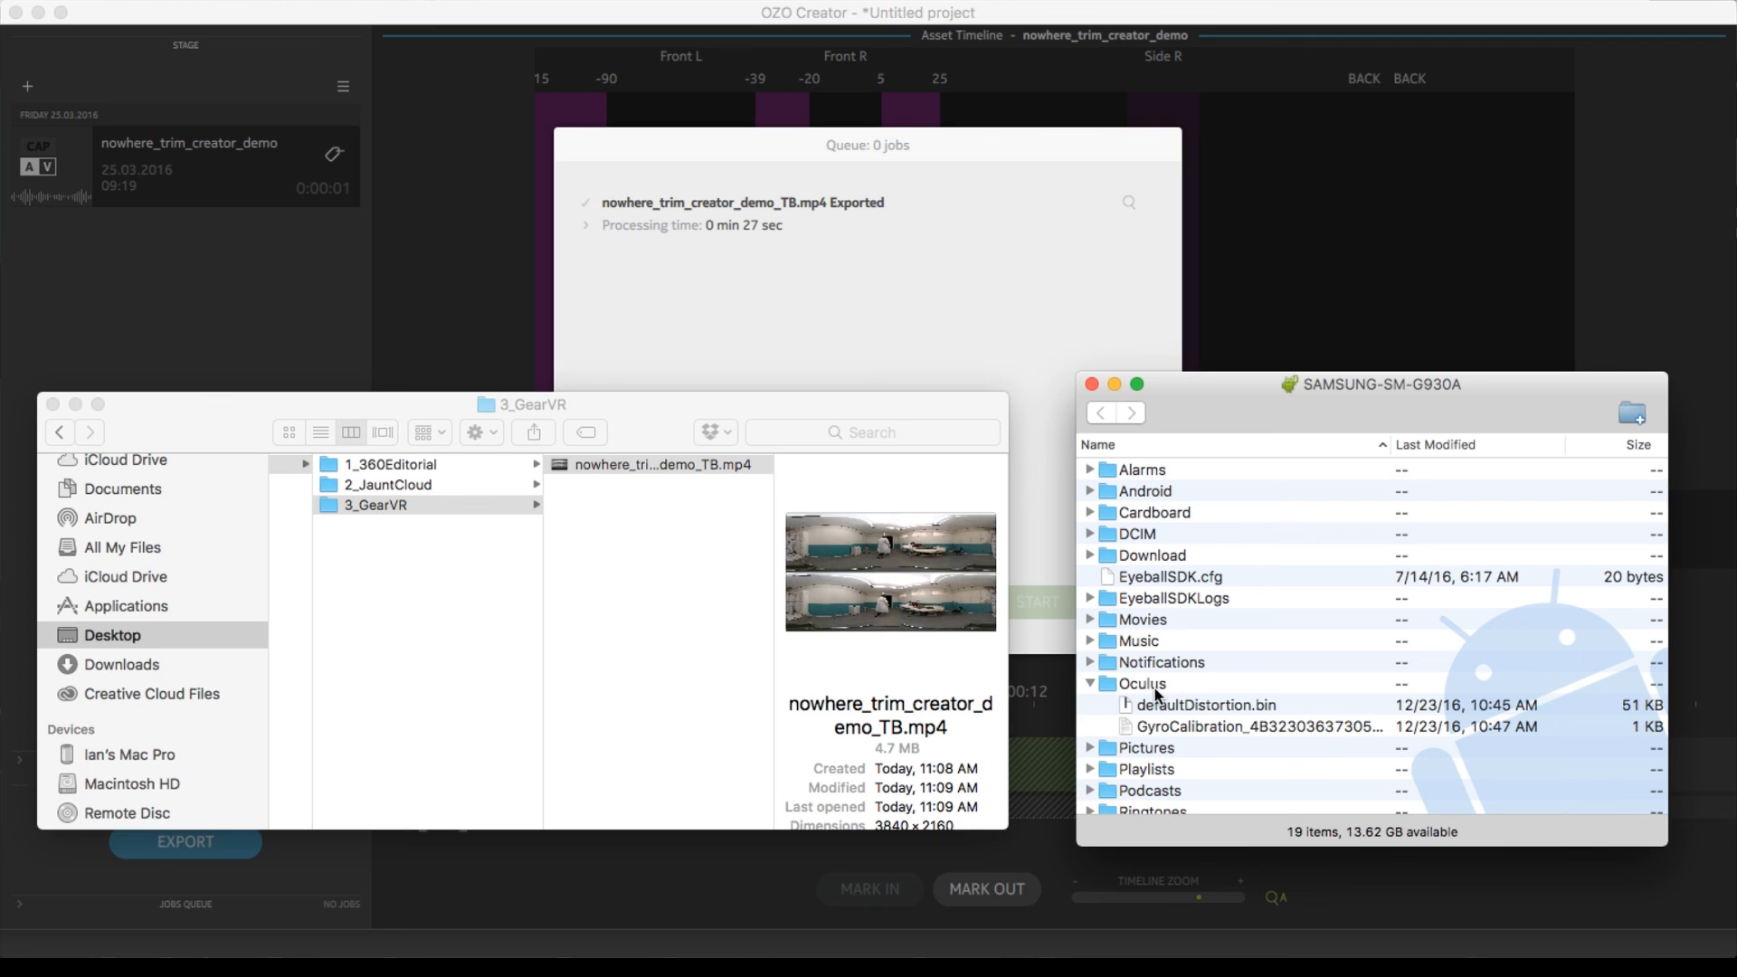
{"action": "left_click", "coordinate": [663, 570]}
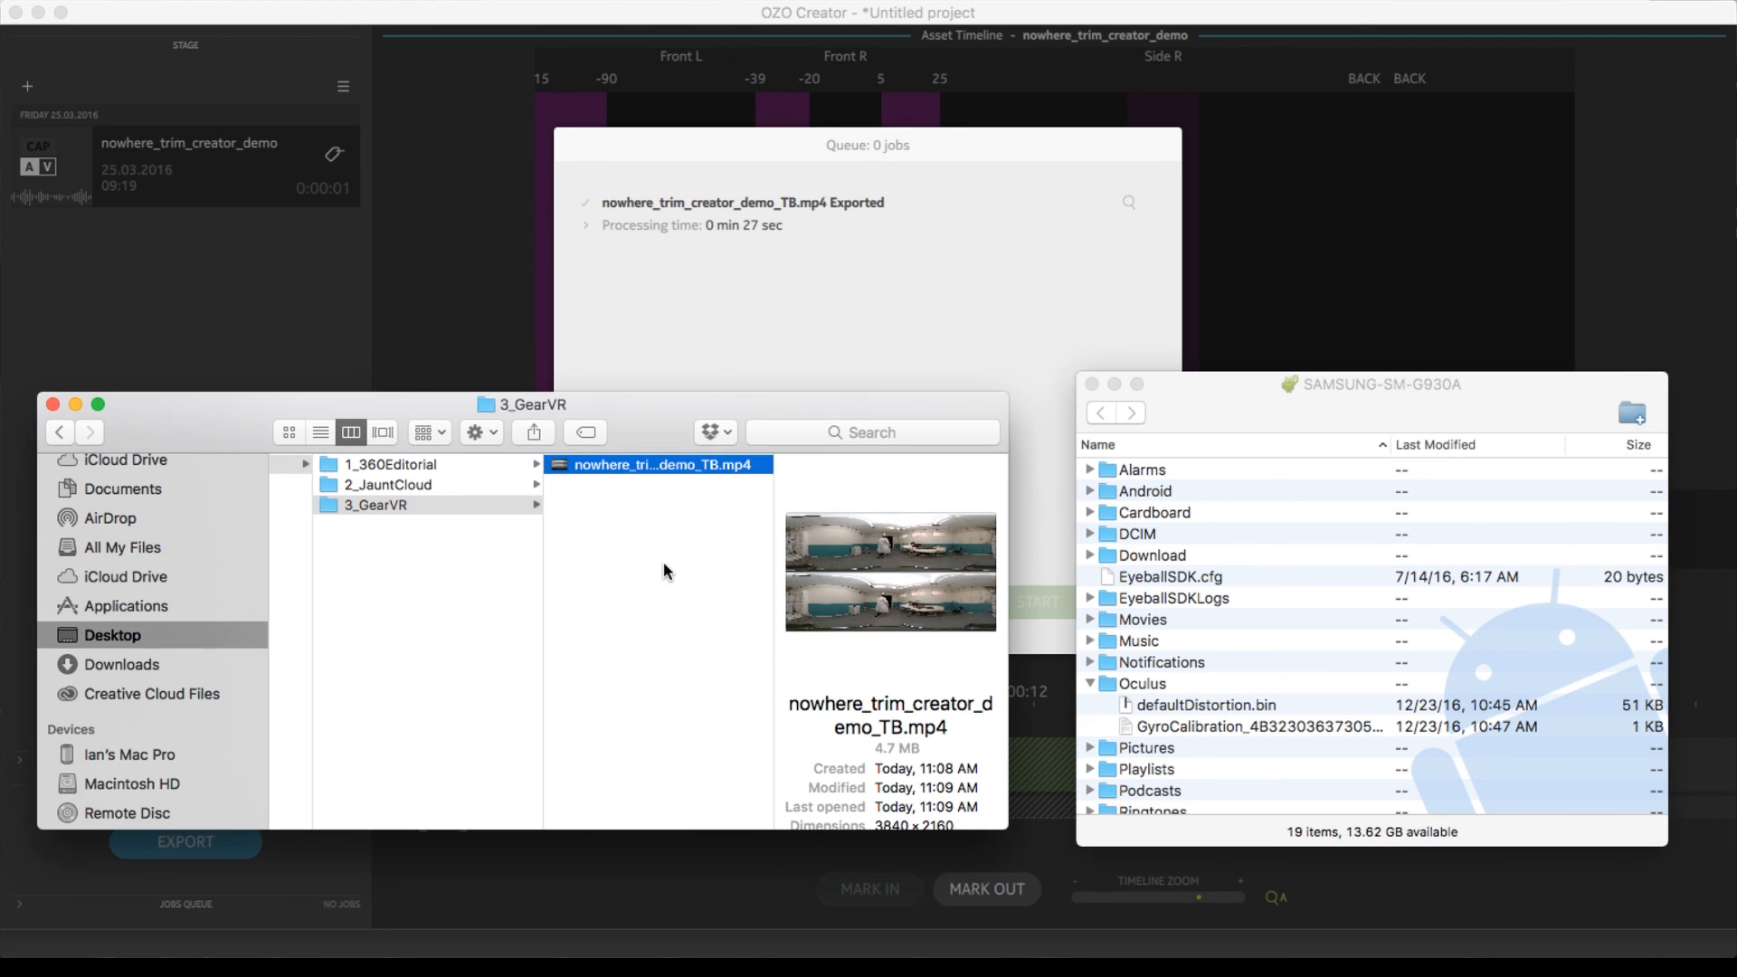
{"action": "key", "text": "super+shift+n"}
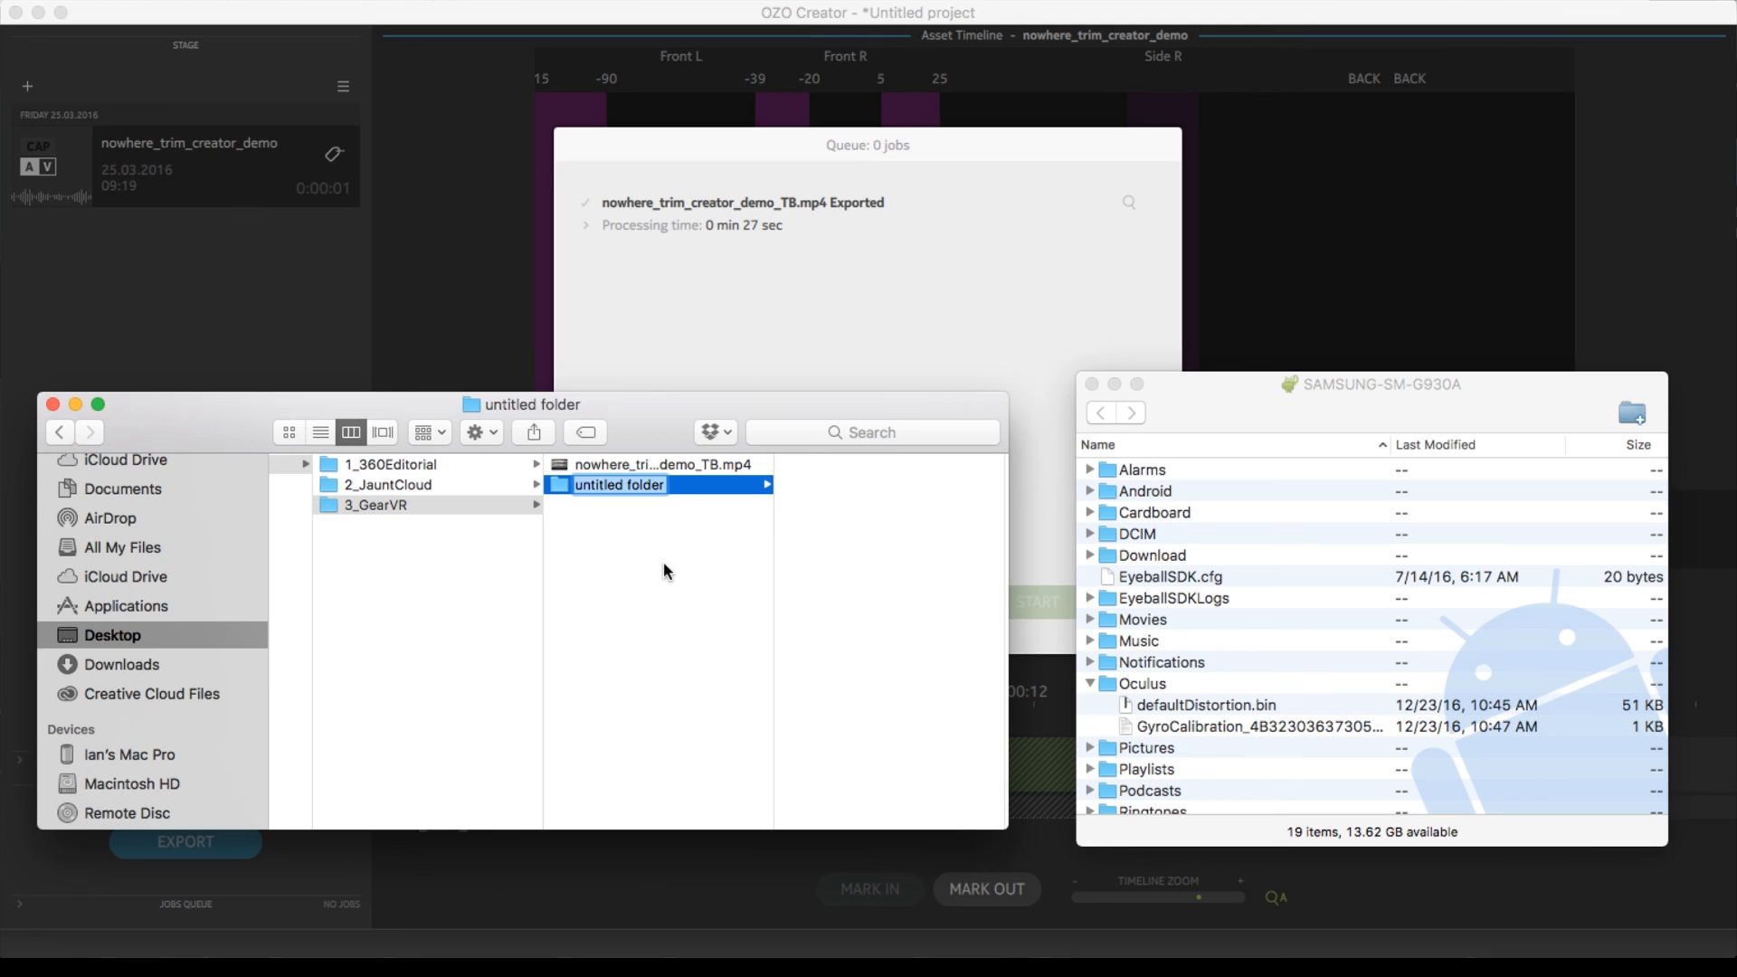
{"action": "type", "text": "360vide"}
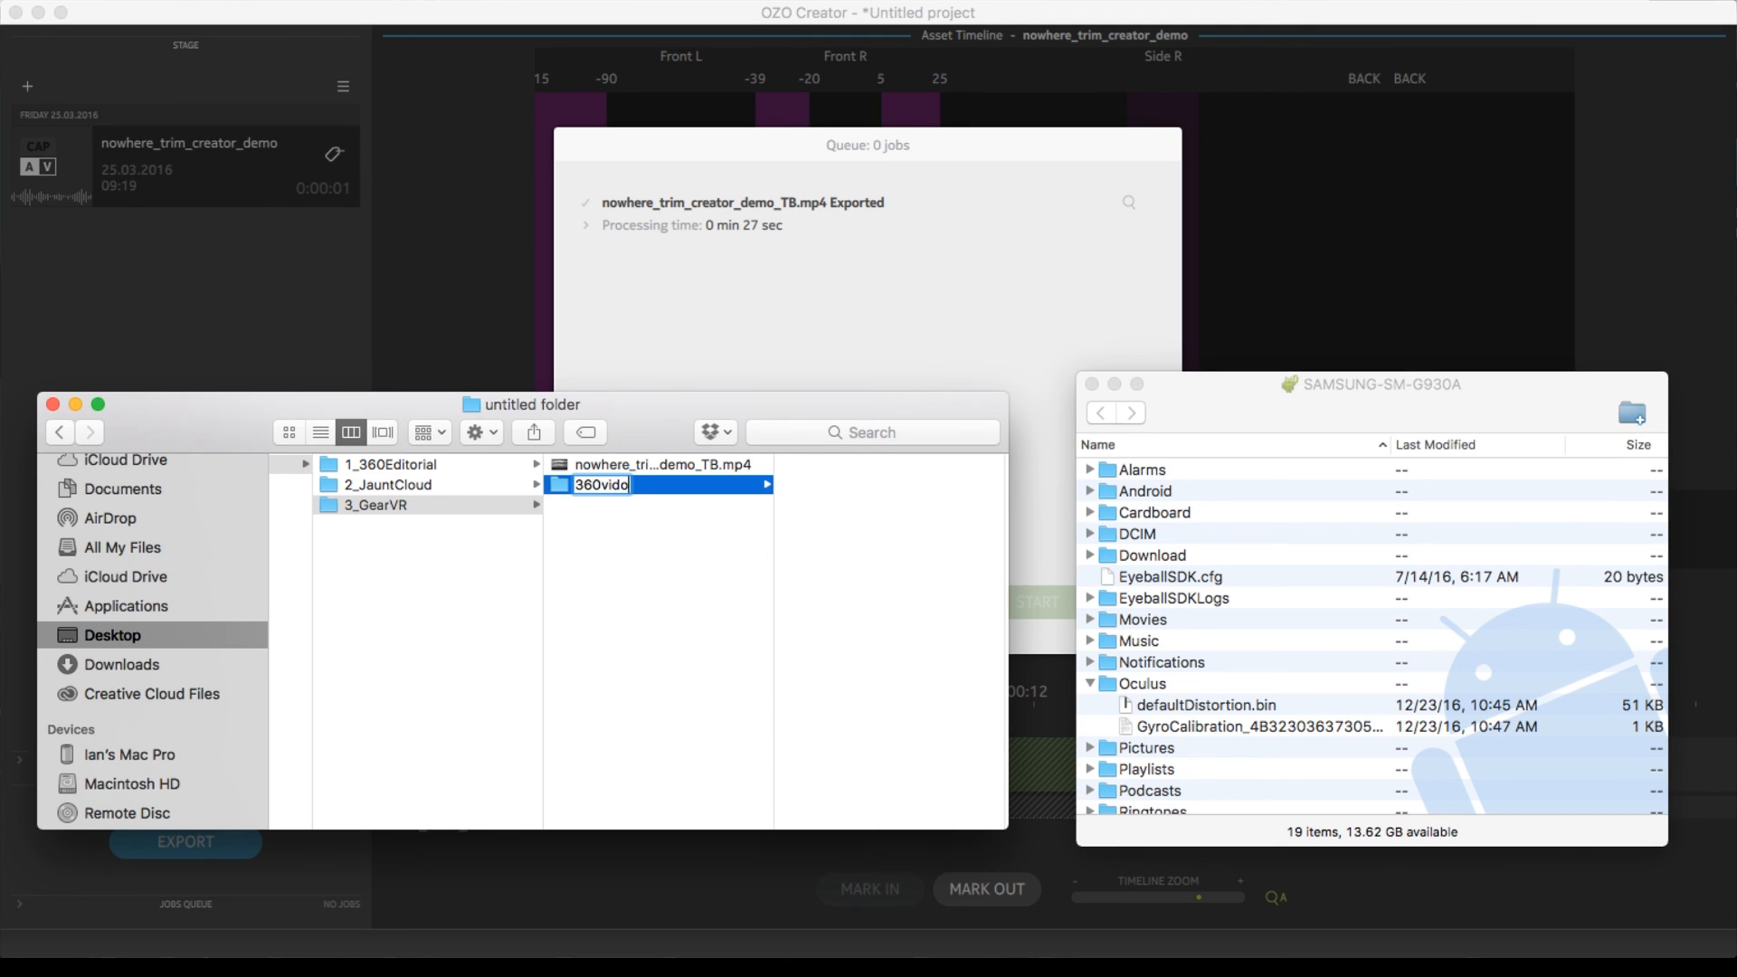
{"action": "type", "text": "o"}
{"action": "key", "text": "Return"}
Move nowhere_trim_creator_demo_TB.mp4 into the 360video folder and copy that folder into the phone's Oculus folder in Android File Transfer
{"action": "left_click_drag", "start_coordinate": [683, 482], "coordinate": [703, 467]}
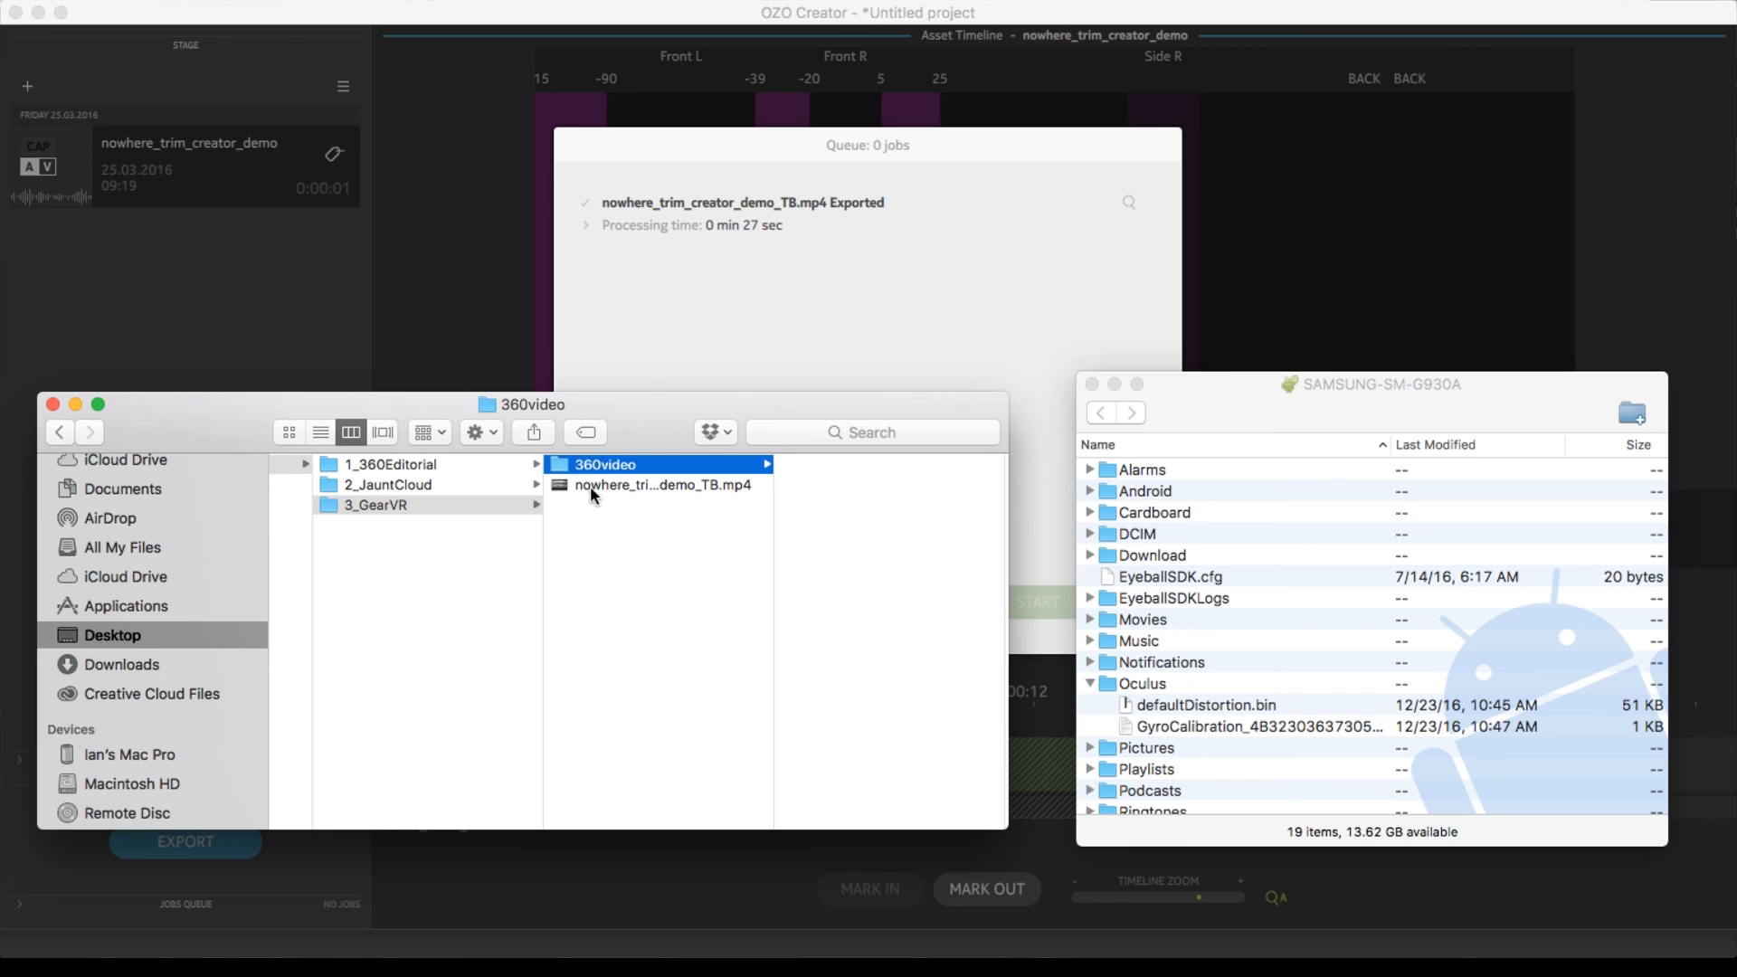
{"action": "left_click_drag", "start_coordinate": [579, 467], "coordinate": [1129, 682]}
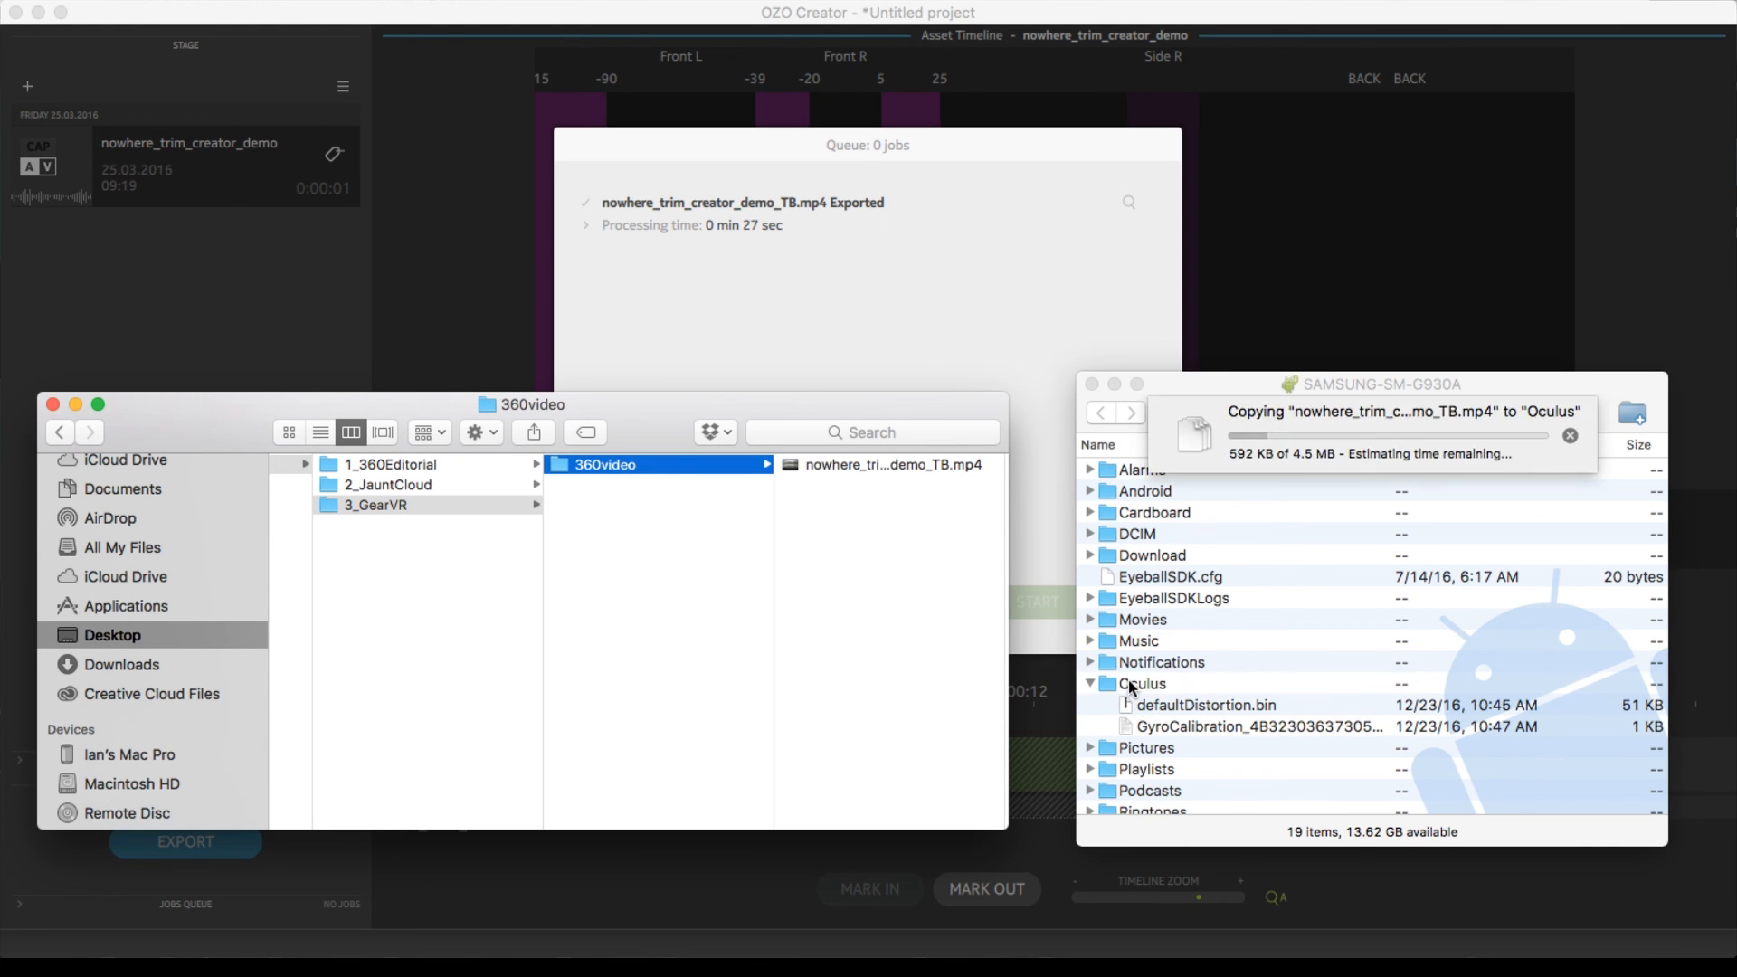